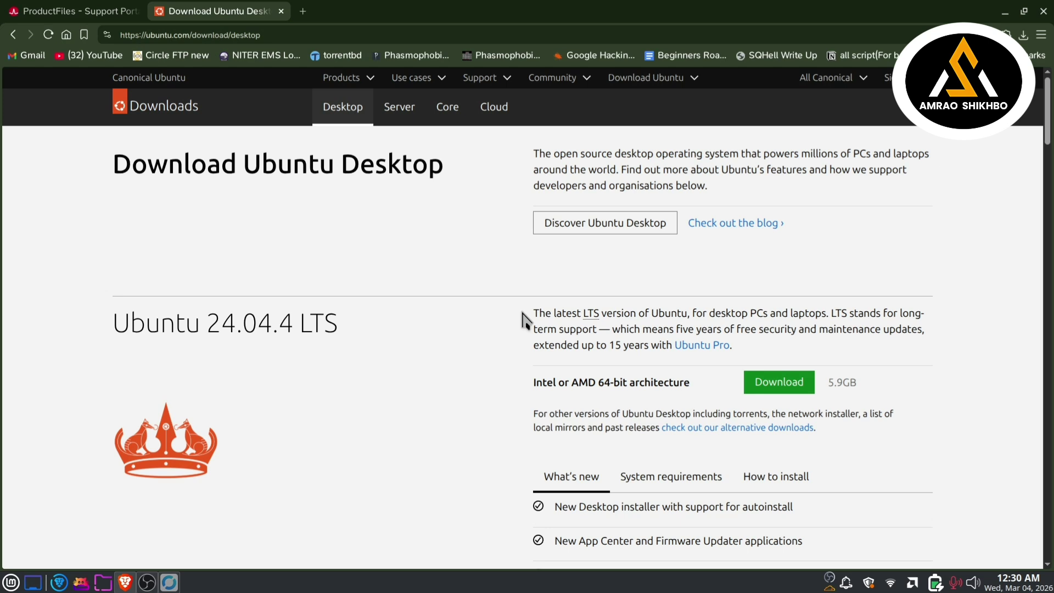
Step: Search the web for 'ubuntu download' in a new browser tab
{"action": "left_click_drag", "start_coordinate": [114, 323], "coordinate": [35, 339]}
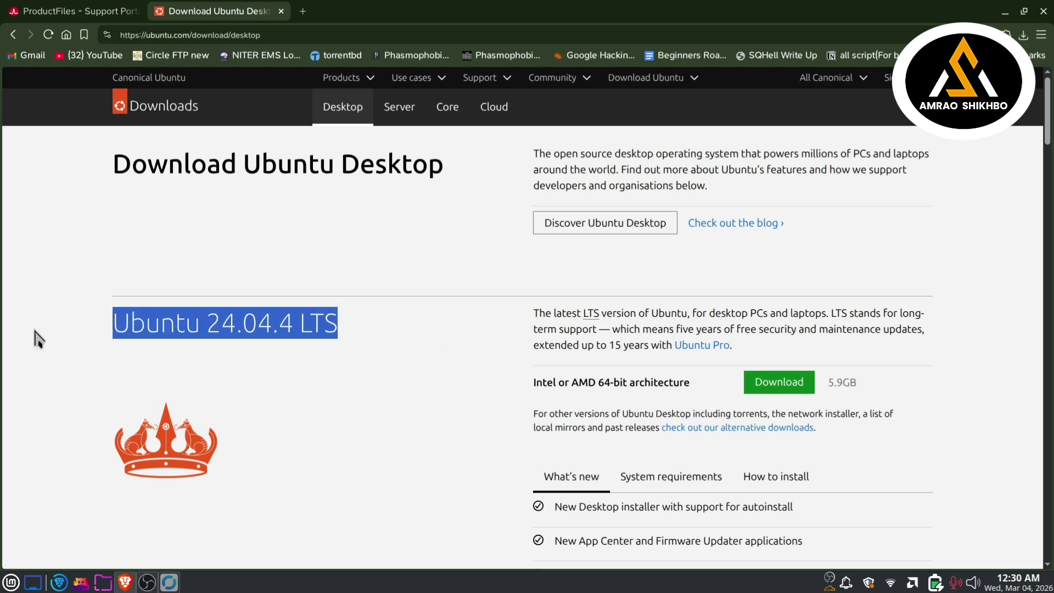
{"action": "left_click", "coordinate": [365, 348]}
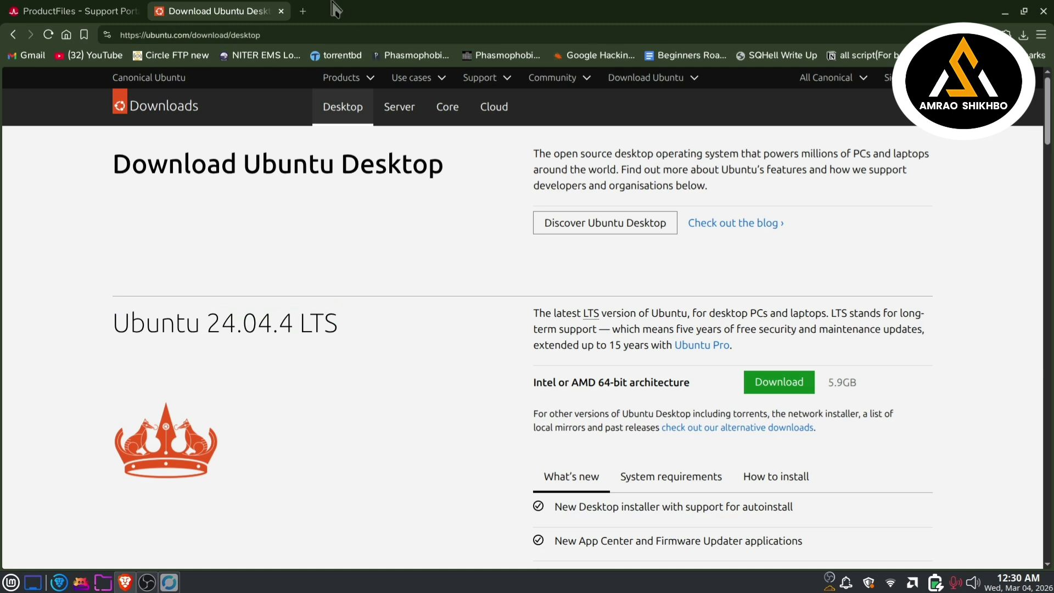
{"action": "left_click", "coordinate": [303, 11]}
{"action": "type", "text": "ubi"}
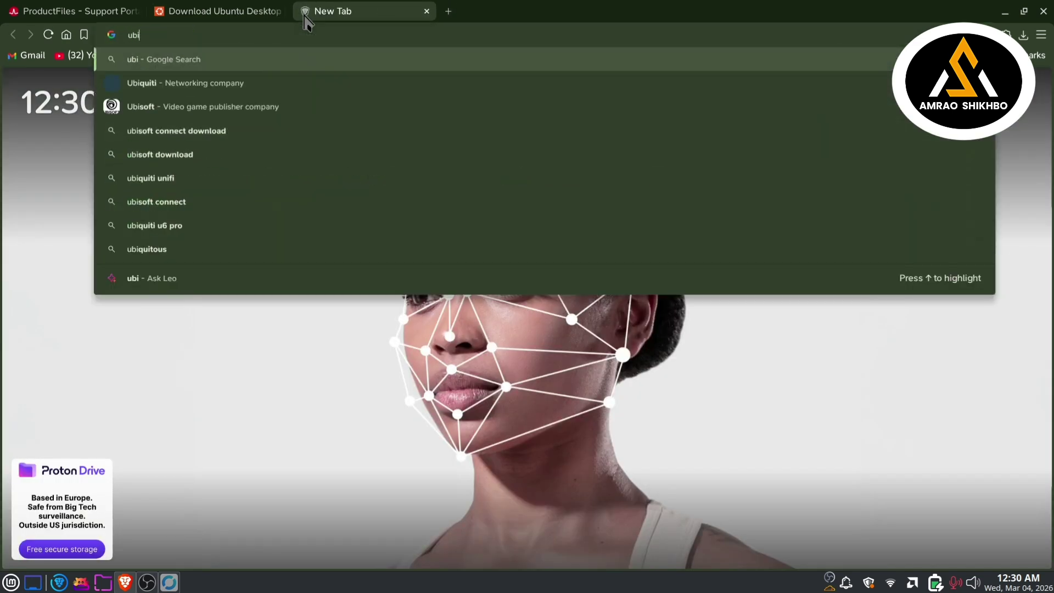
{"action": "key", "text": "BackSpace"}
{"action": "type", "text": "u"}
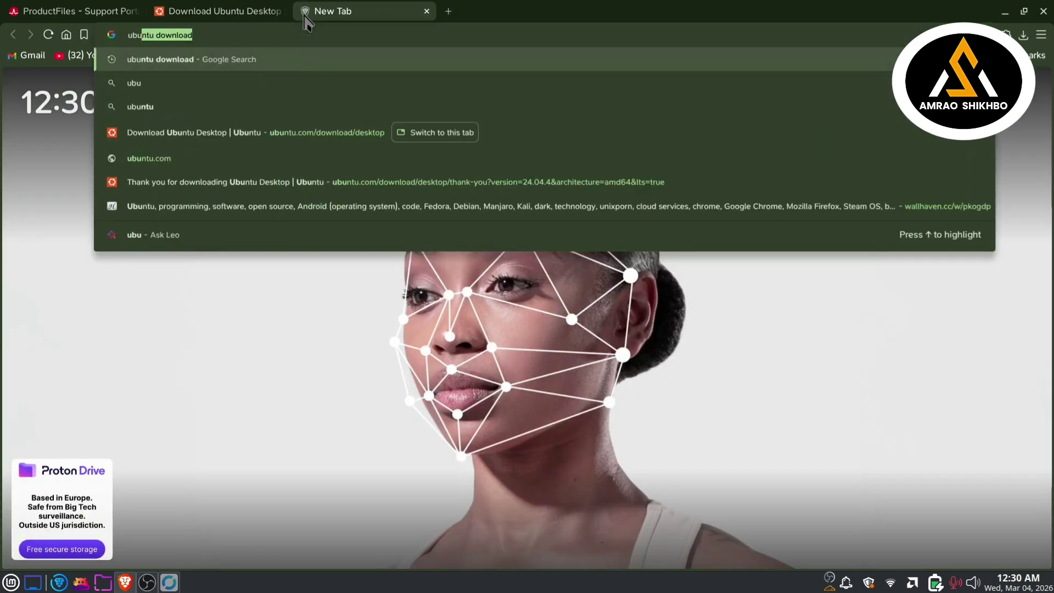
{"action": "key", "text": "Return"}
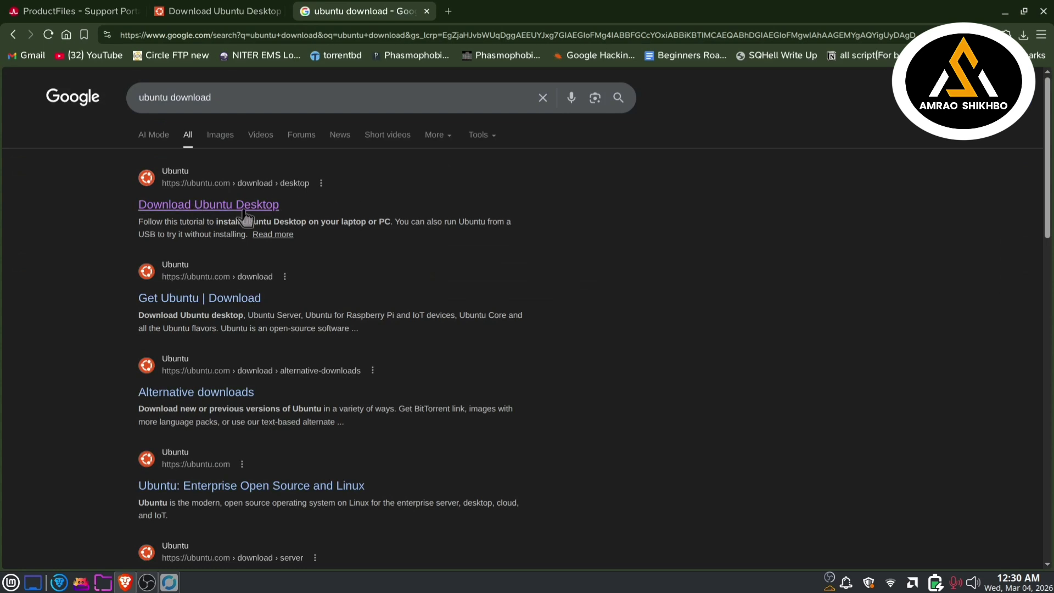
Step: Download Ubuntu 24.04.4 LTS Desktop (5.9GB) for 64-bit, then return to the Broadcom tab
{"action": "left_click", "coordinate": [227, 208]}
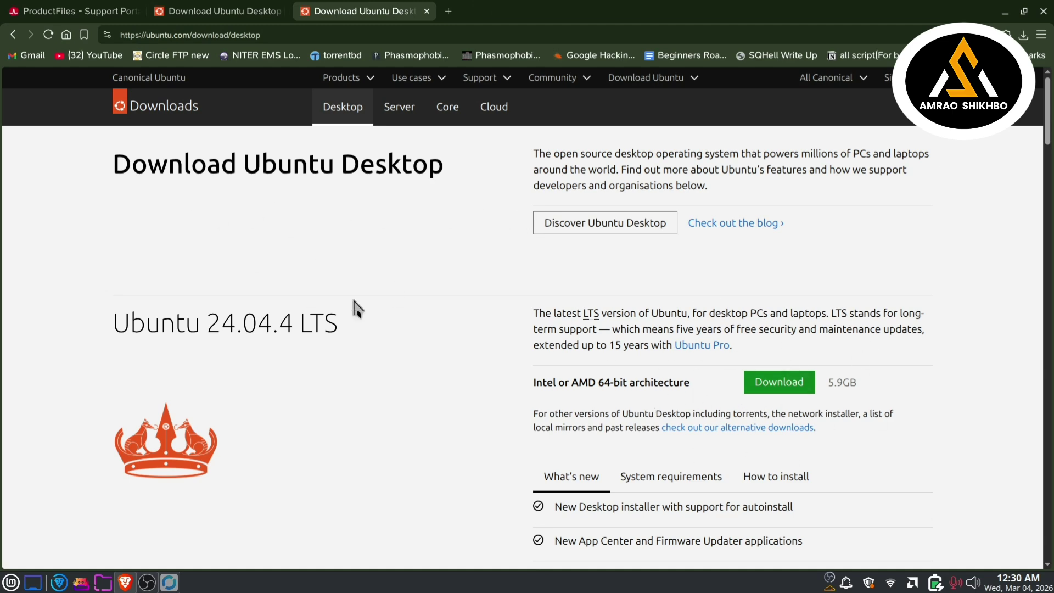
{"action": "left_click", "coordinate": [787, 388]}
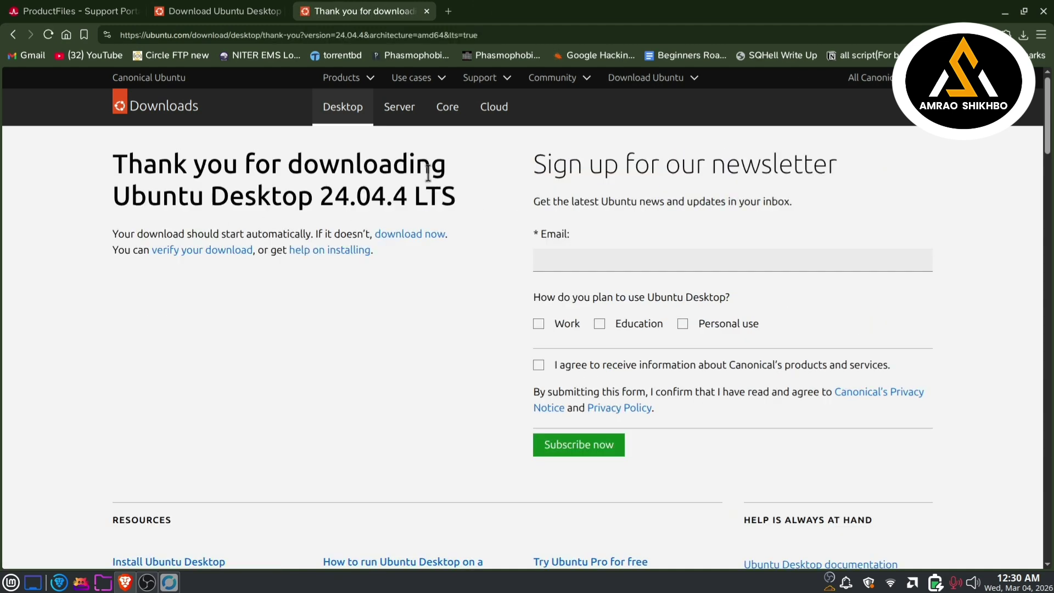
{"action": "left_click", "coordinate": [427, 11]}
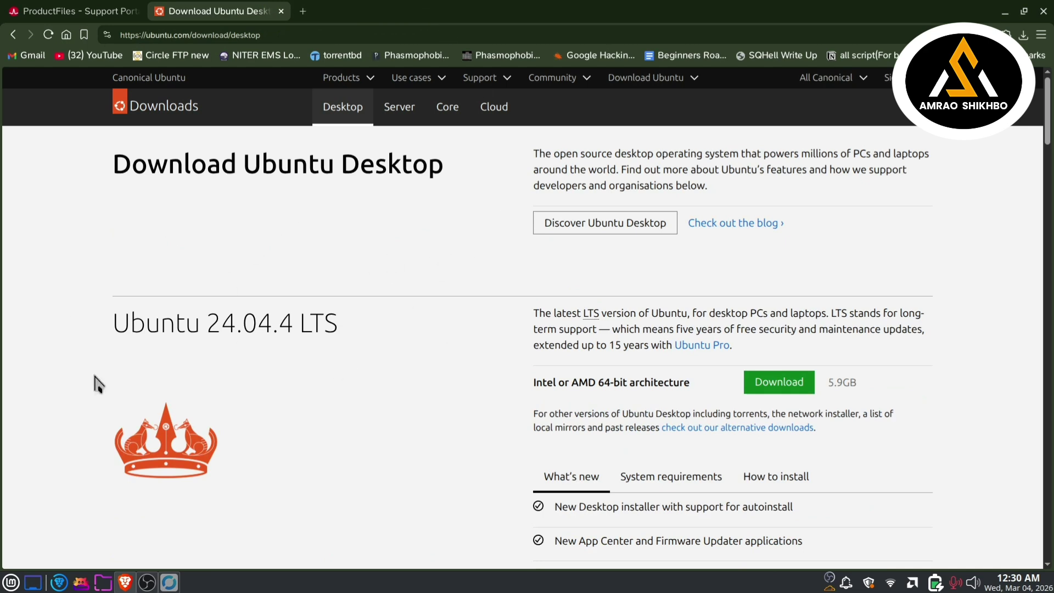
{"action": "left_click_drag", "start_coordinate": [825, 380], "coordinate": [865, 393]}
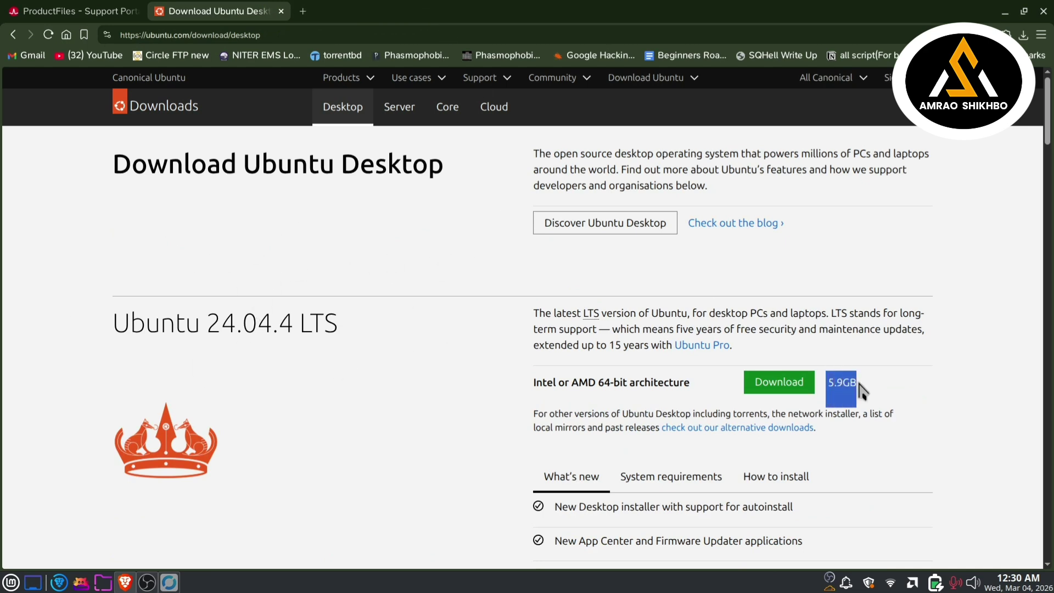
{"action": "left_click", "coordinate": [880, 397]}
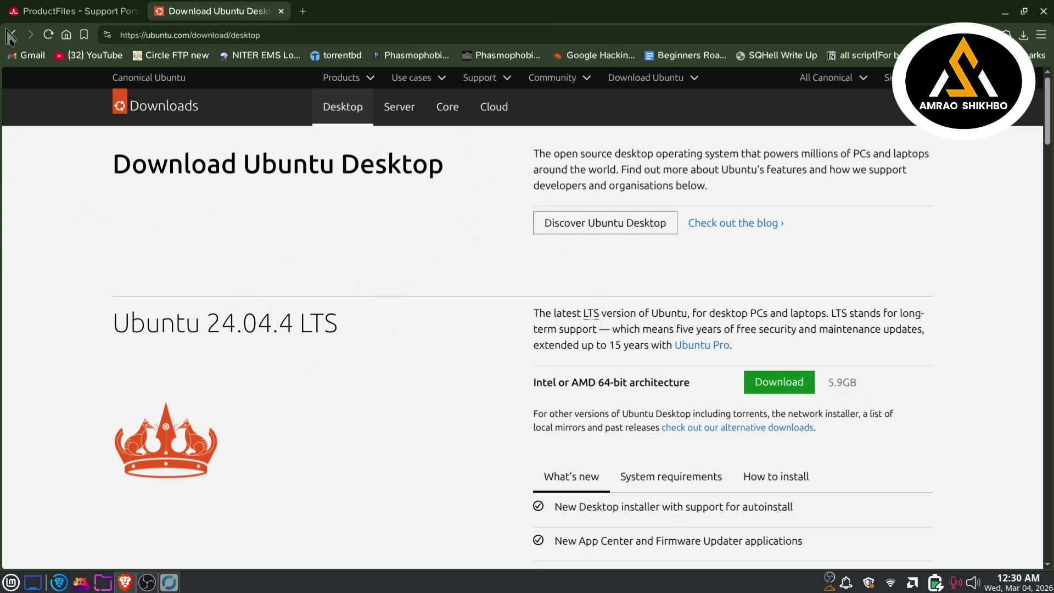
{"action": "left_click", "coordinate": [121, 11]}
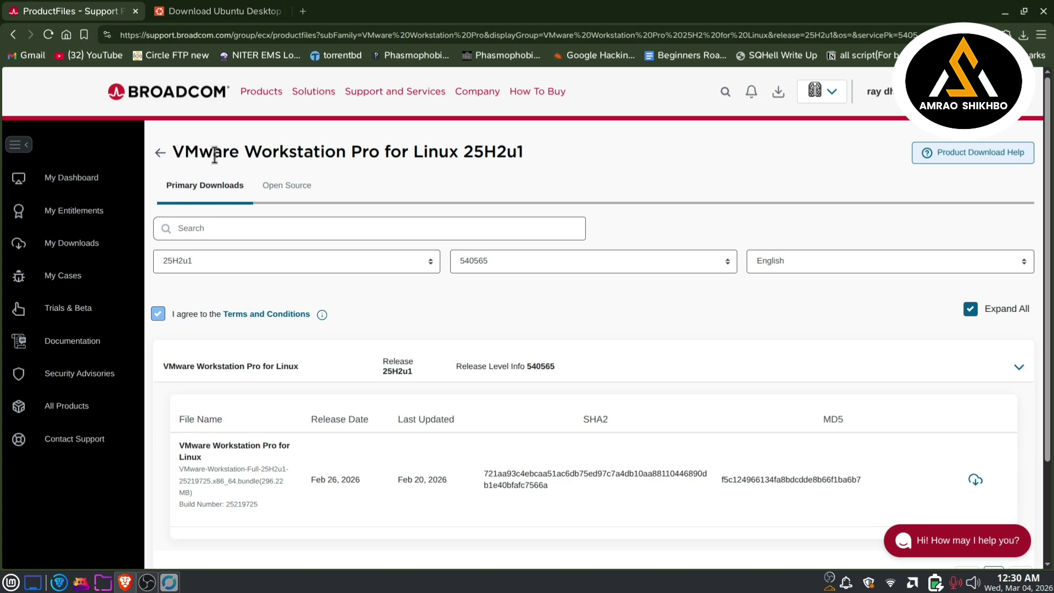
{"action": "left_click_drag", "start_coordinate": [527, 155], "coordinate": [169, 156]}
{"action": "left_click", "coordinate": [381, 172]}
Step: Search 'vmware workstation 17 pro download', open Broadcom's result, then open a private window
{"action": "left_click", "coordinate": [282, 11]}
{"action": "left_click", "coordinate": [159, 12]}
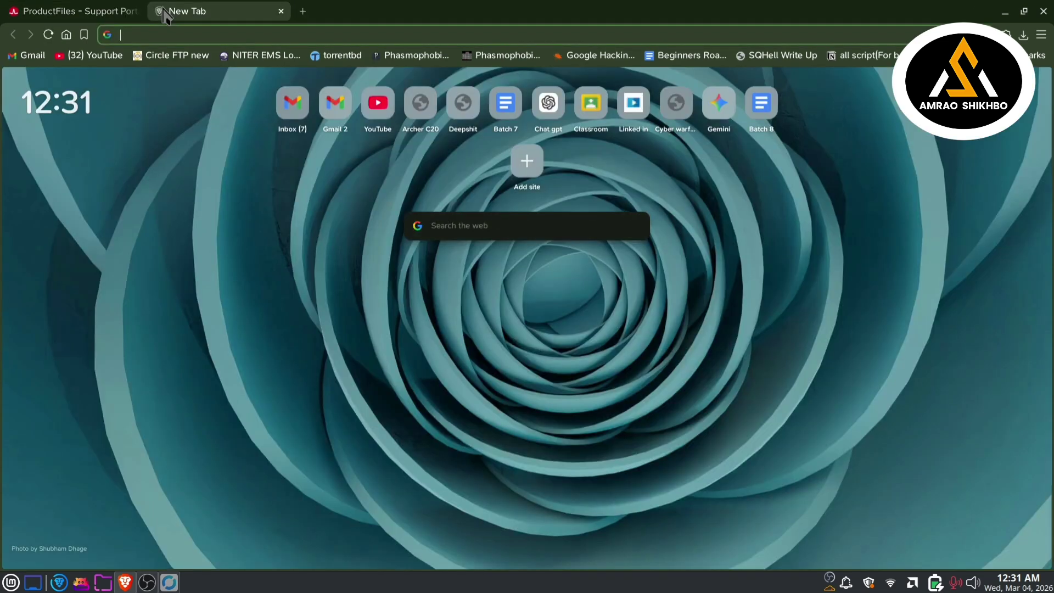
{"action": "type", "text": "vm"}
{"action": "key", "text": "Right"}
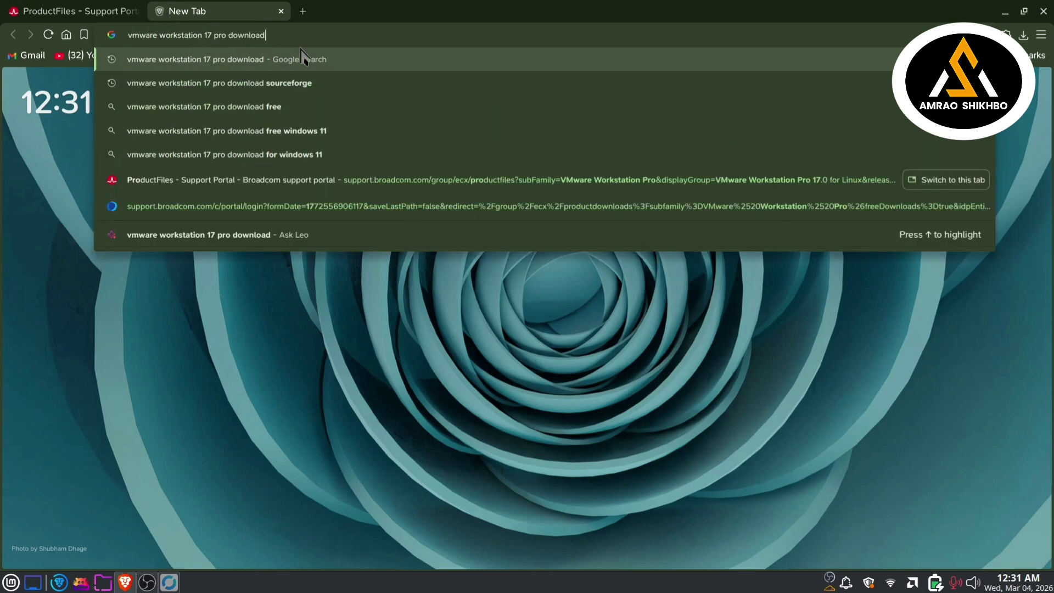
{"action": "key", "text": "Return"}
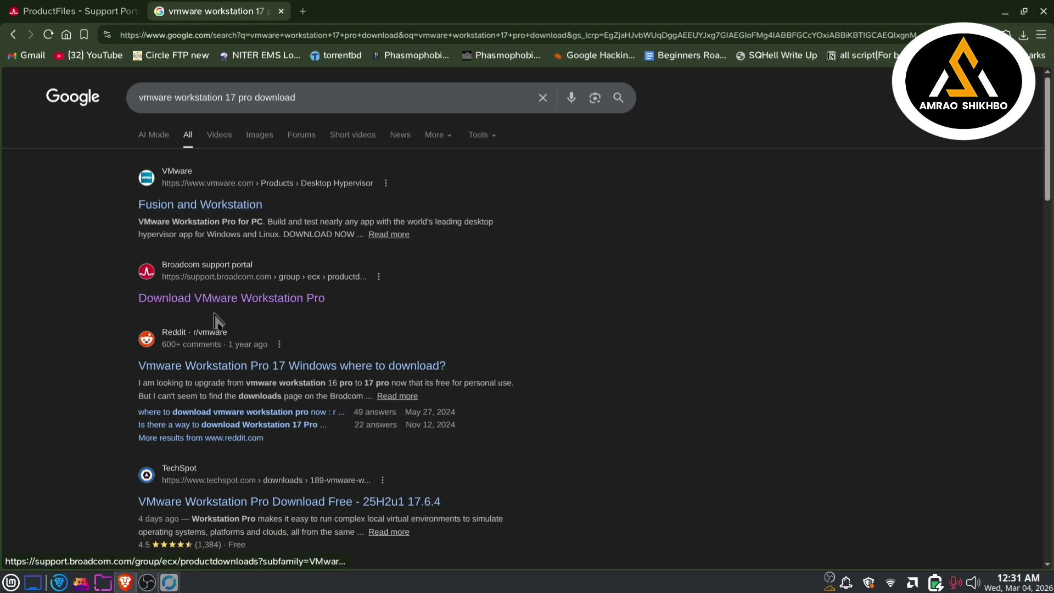
{"action": "left_click", "coordinate": [241, 304]}
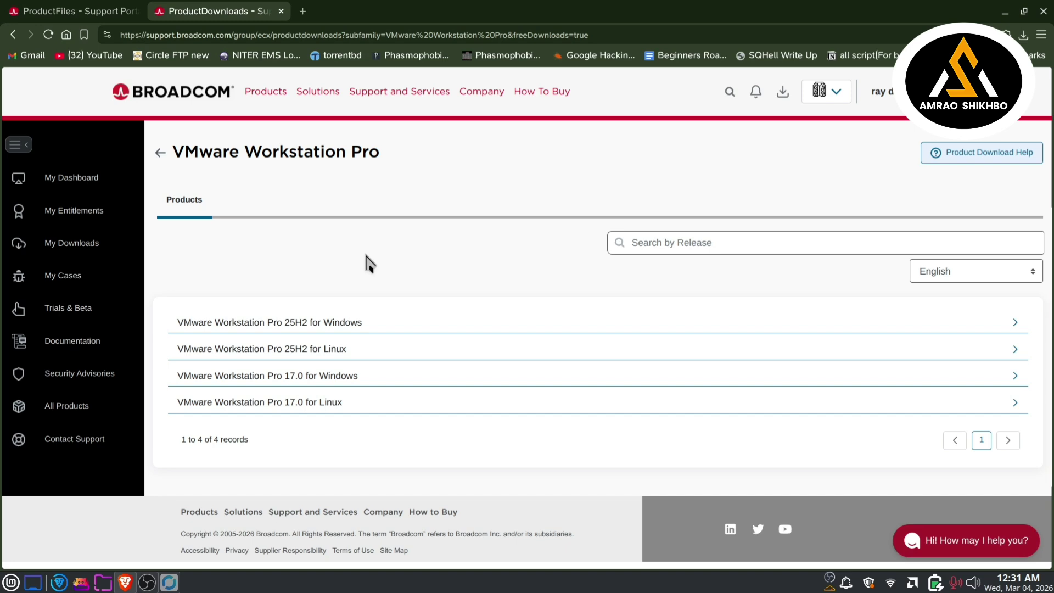
{"action": "key", "text": "ctrl+shift+n"}
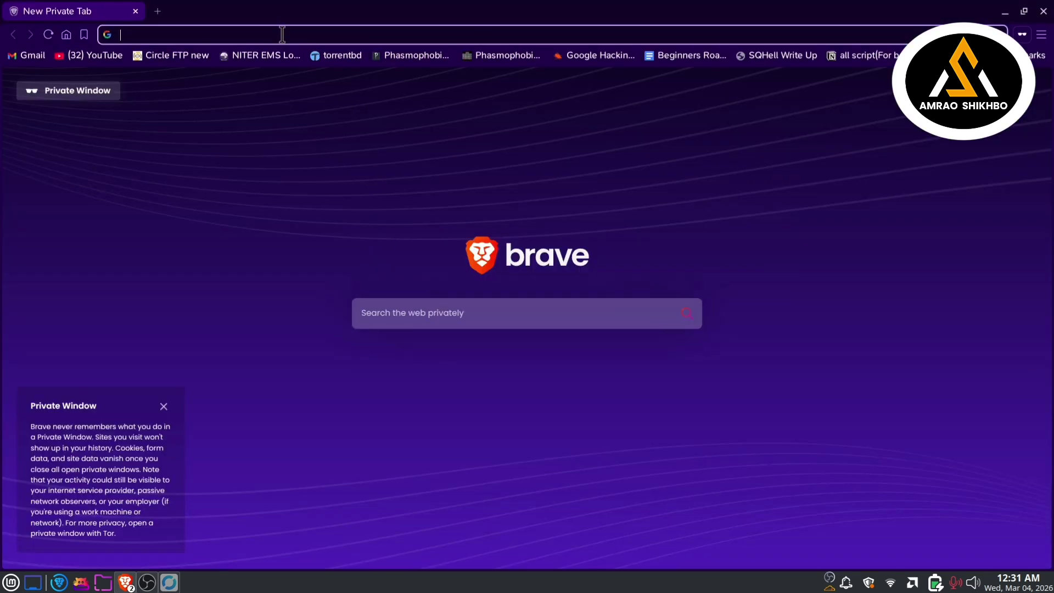
Step: In the private window, search 'vmware workstation 17 pro download' and open Broadcom's download result
{"action": "type", "text": "vm"}
{"action": "key", "text": "Right"}
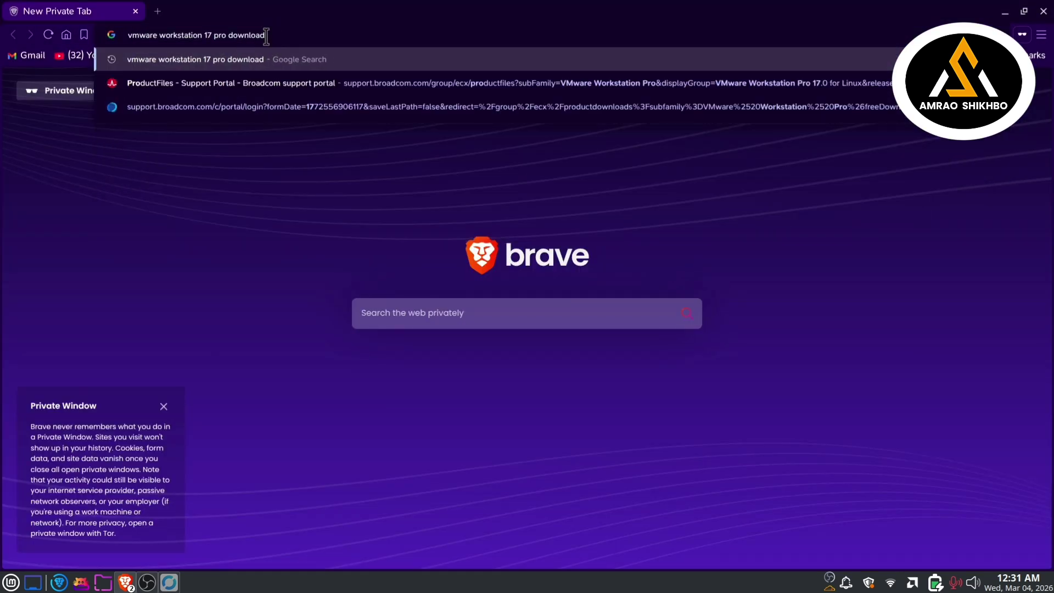
{"action": "key", "text": "Return"}
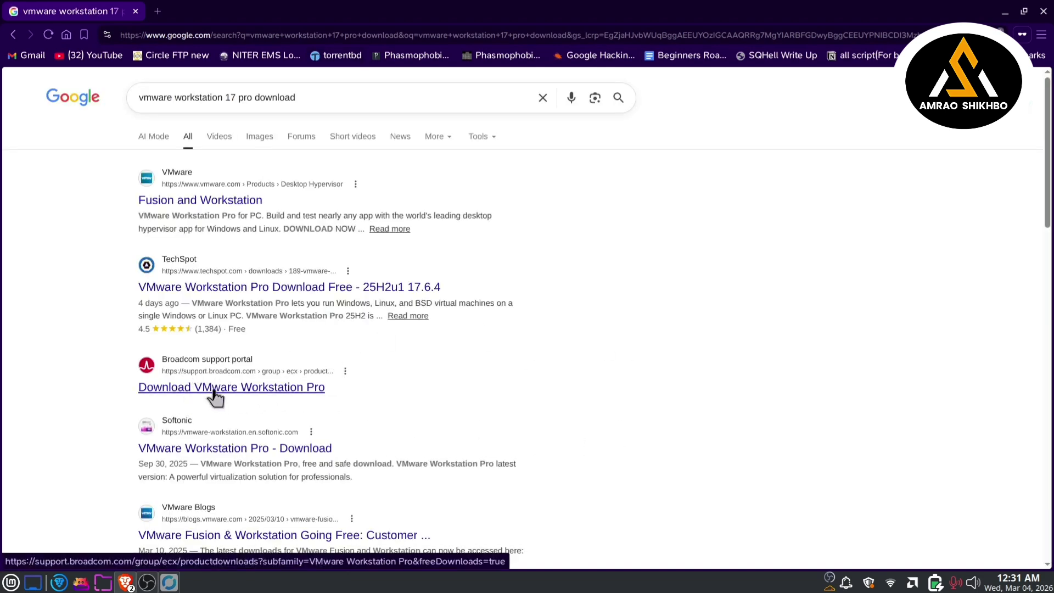
{"action": "left_click", "coordinate": [248, 391]}
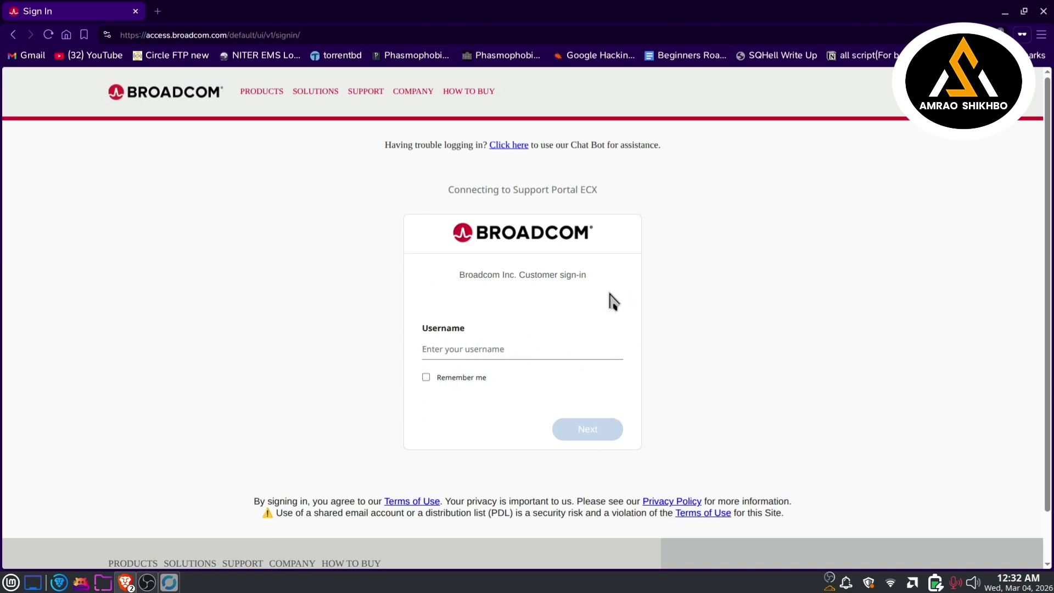
Step: Try Broadcom account registration, then close the registration page and the private window
{"action": "left_click", "coordinate": [891, 93]}
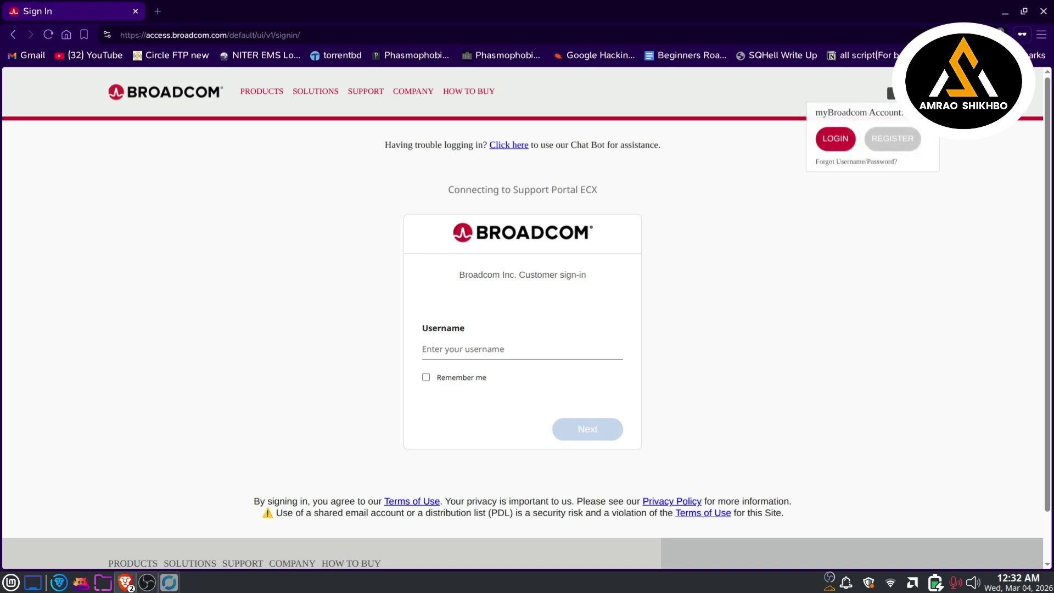
{"action": "left_click", "coordinate": [894, 140]}
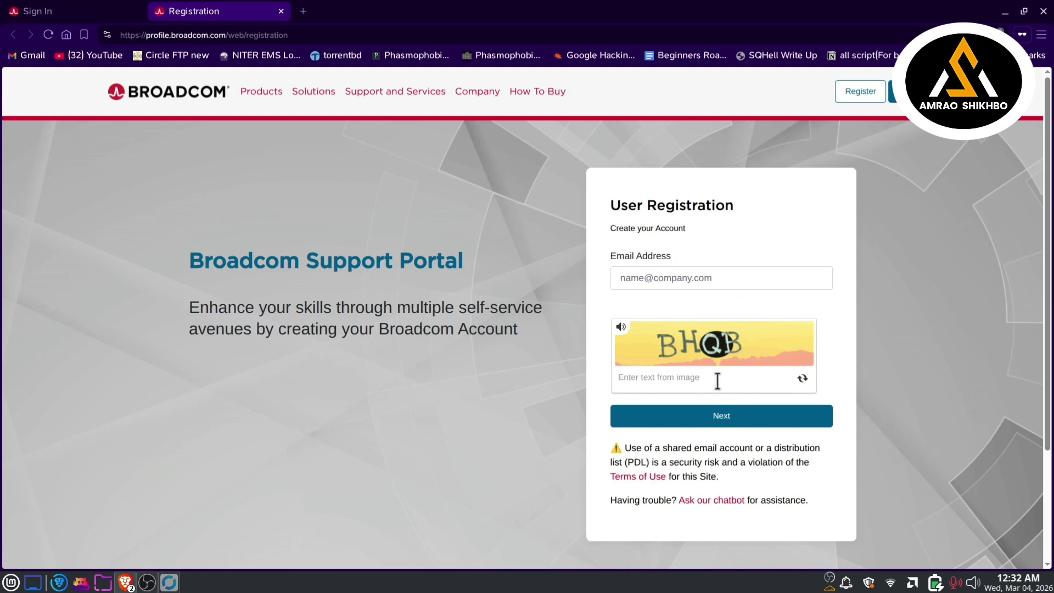
{"action": "left_click", "coordinate": [686, 280]}
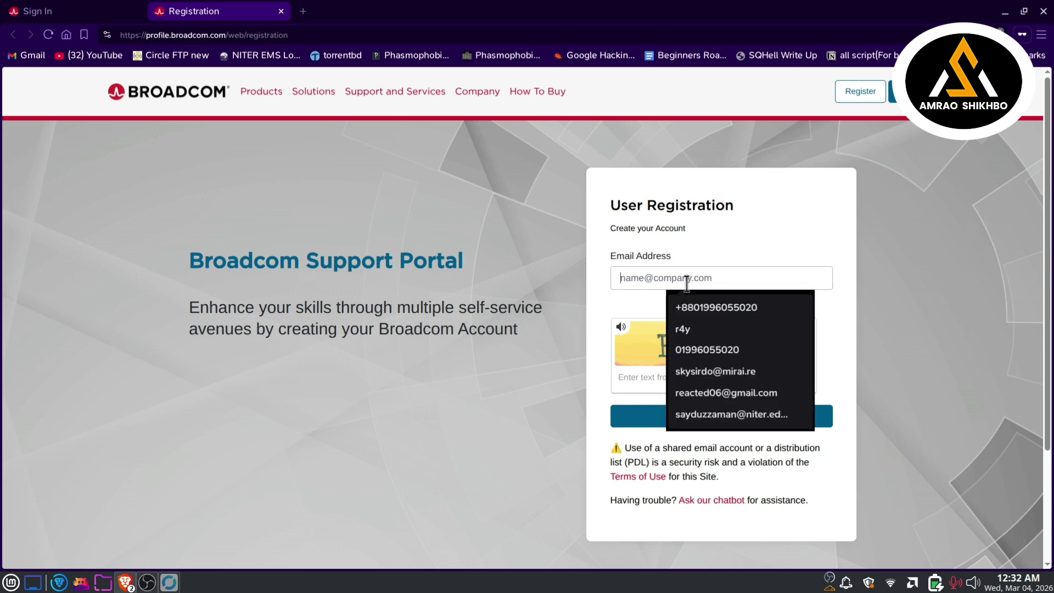
{"action": "left_click", "coordinate": [488, 419]}
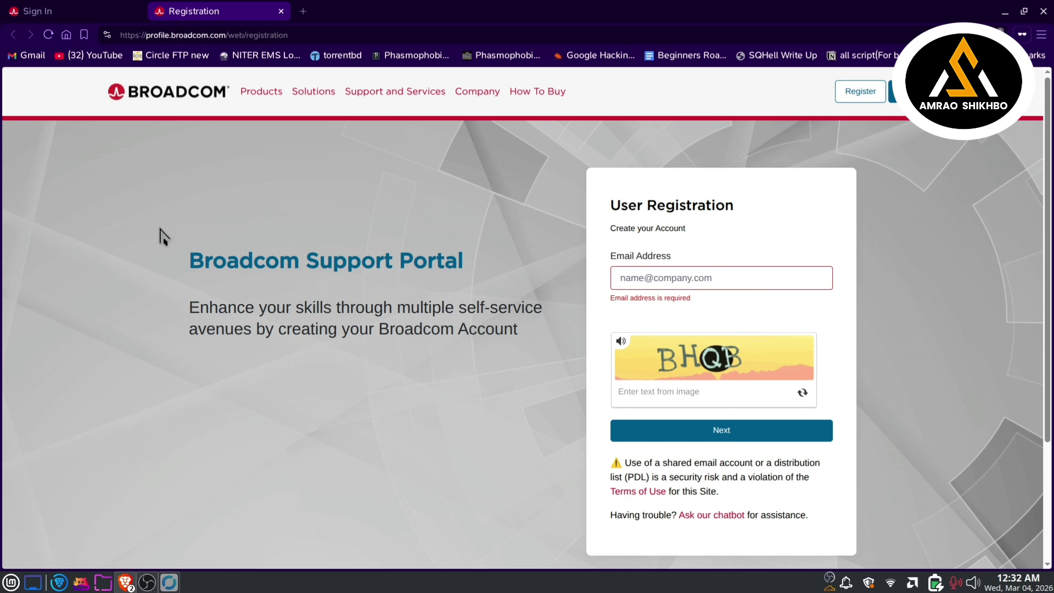
{"action": "left_click", "coordinate": [36, 7]}
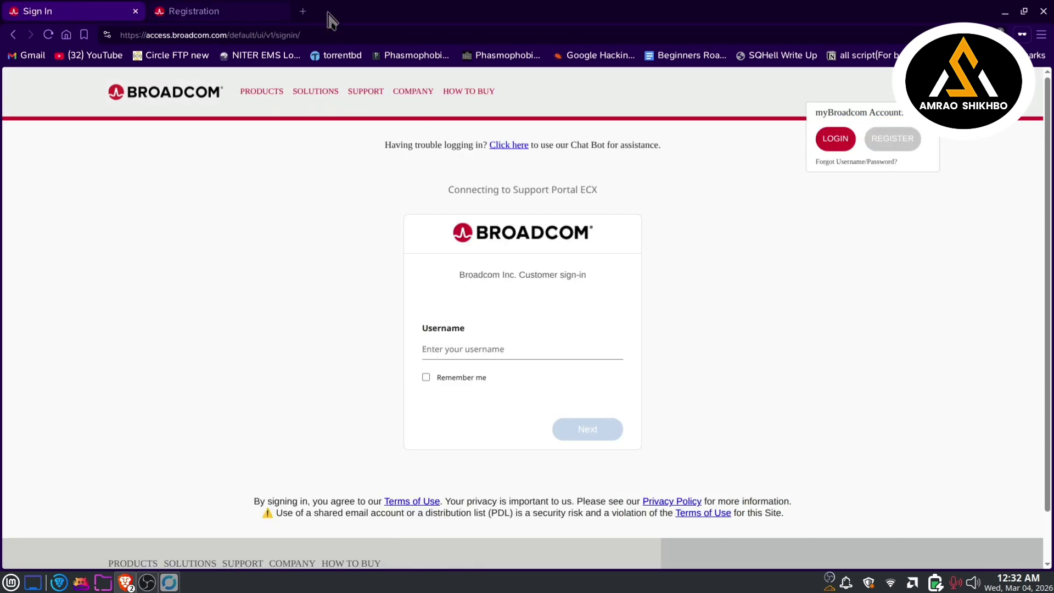
{"action": "left_click", "coordinate": [281, 11]}
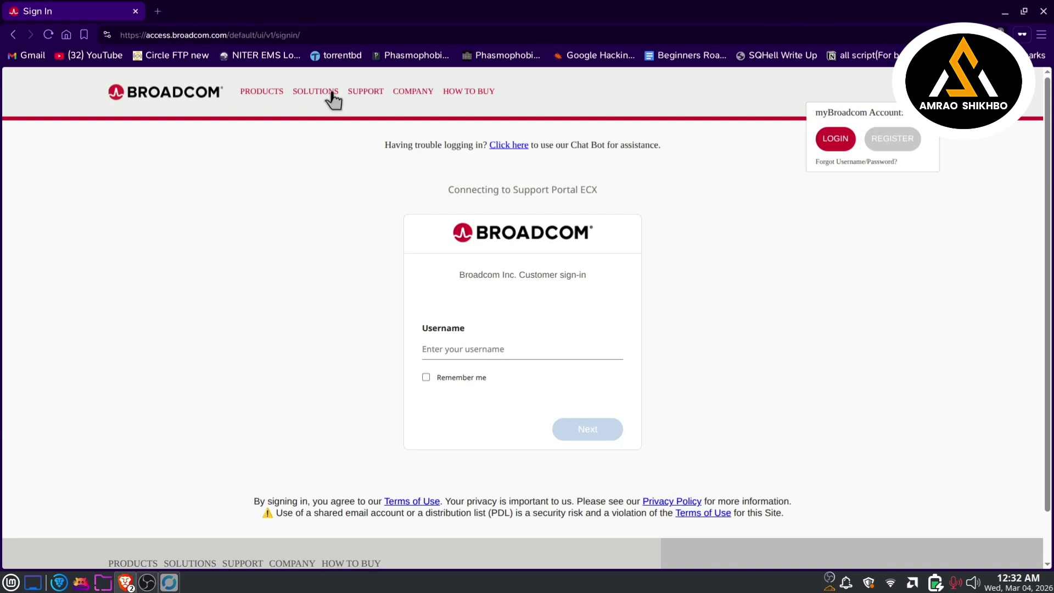
{"action": "left_click", "coordinate": [1044, 11]}
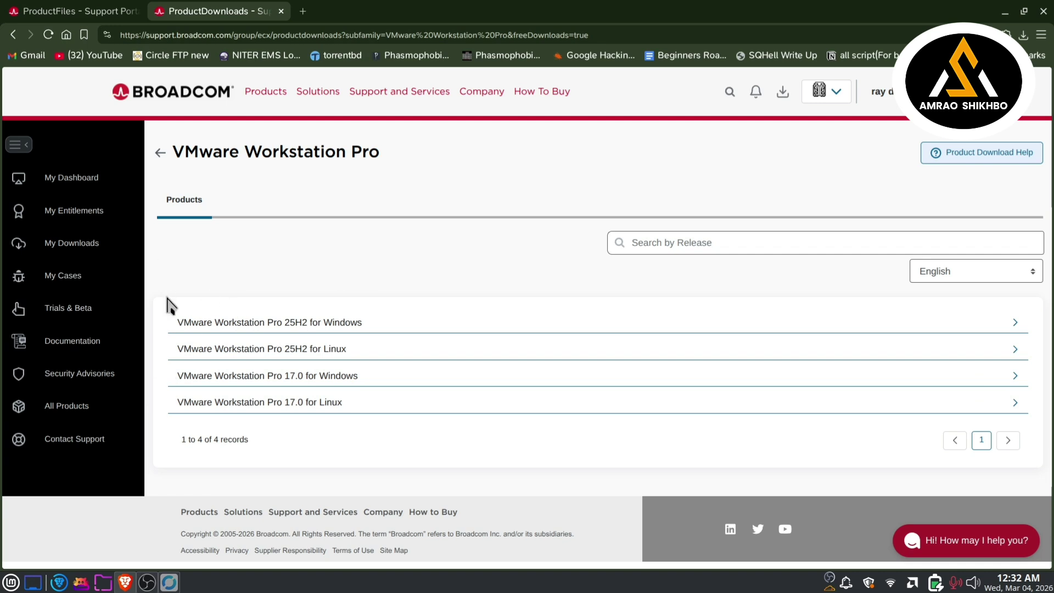
Step: Open the portal dashboard and compare it with the Workstation Pro files tab
{"action": "left_click", "coordinate": [89, 181]}
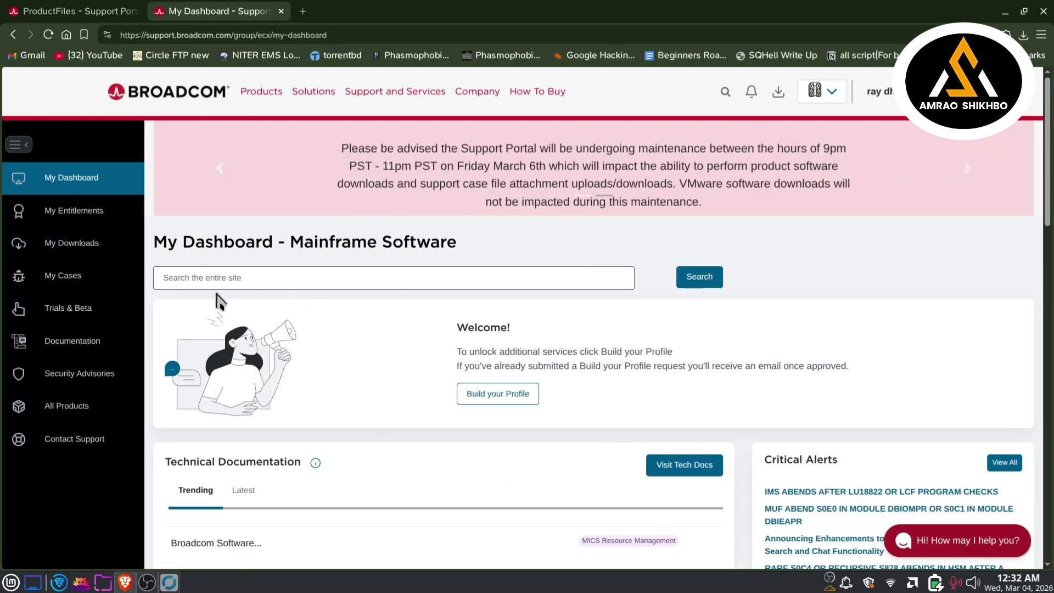
{"action": "key", "text": "ctrl+Tab"}
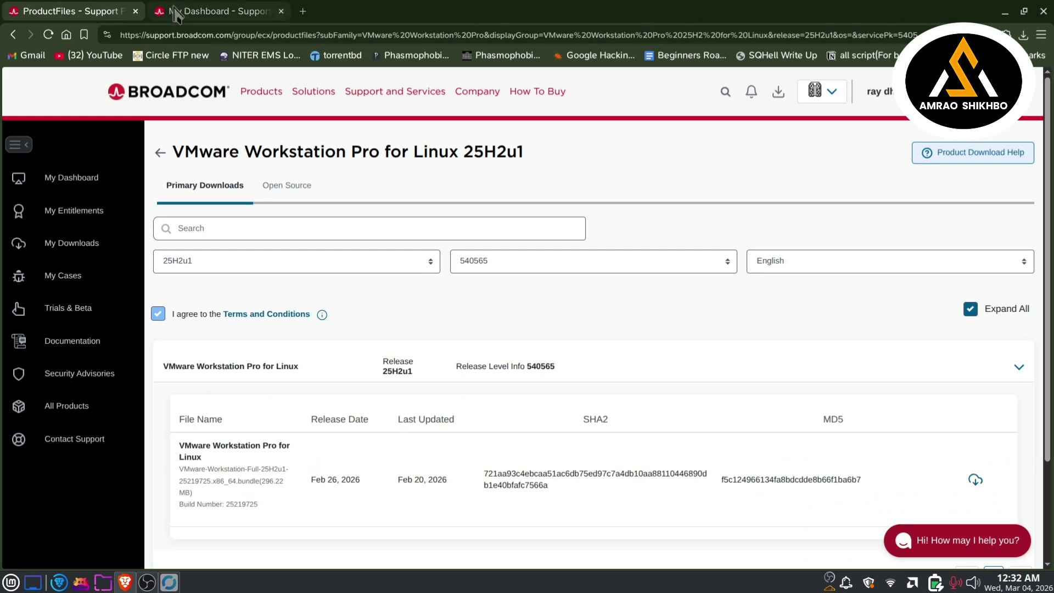
{"action": "key", "text": "ctrl+Tab"}
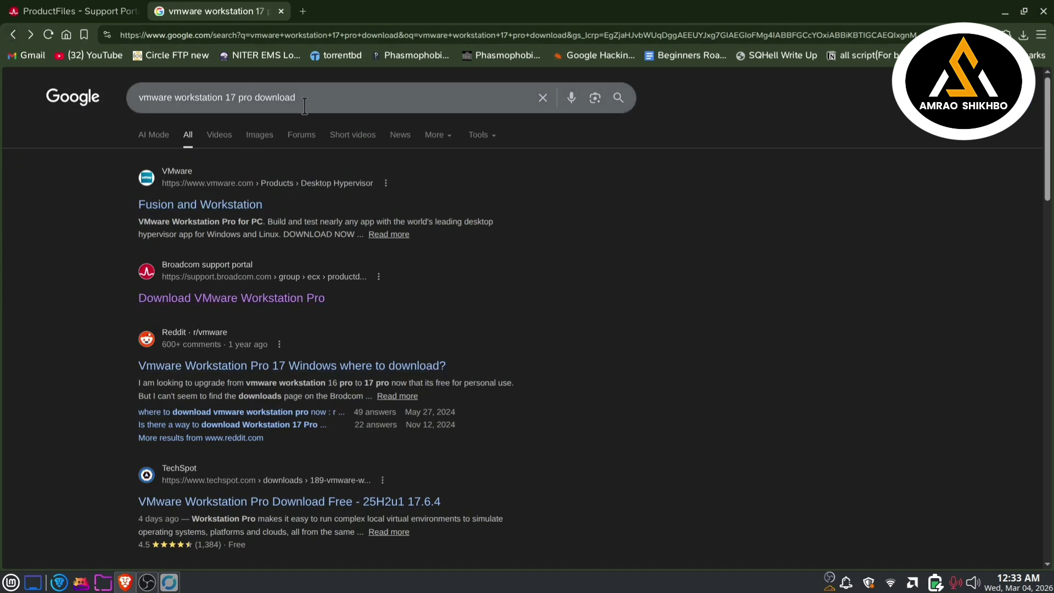
Step: Rerun the Workstation download search in a new tab and open Broadcom's 'Download VMware Workstation Pro' result
{"action": "left_click_drag", "start_coordinate": [299, 98], "coordinate": [139, 98]}
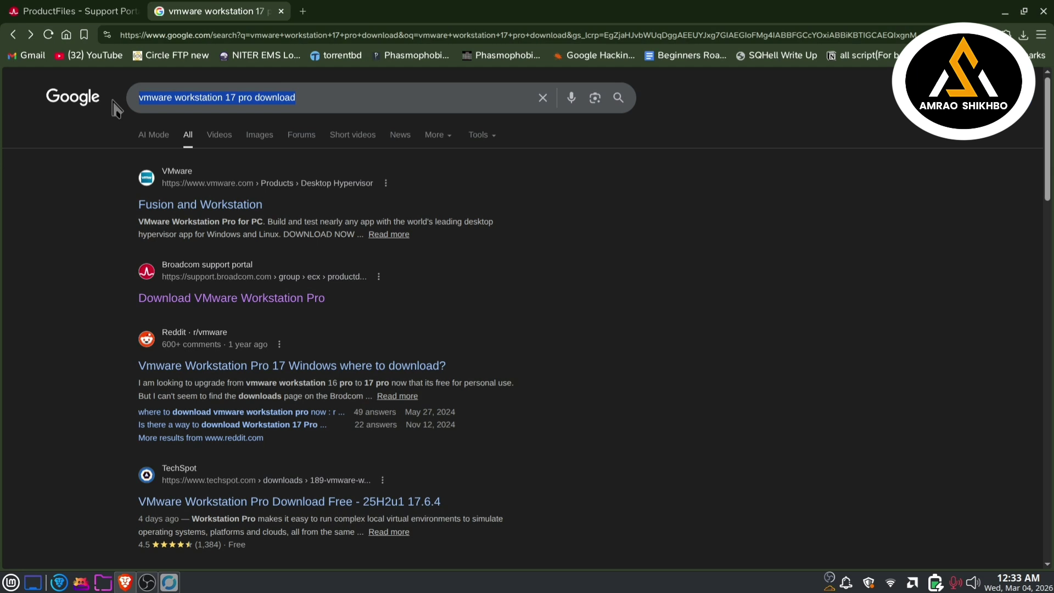
{"action": "key", "text": "ctrl+c"}
{"action": "left_click", "coordinate": [302, 11]}
{"action": "key", "text": "ctrl+v"}
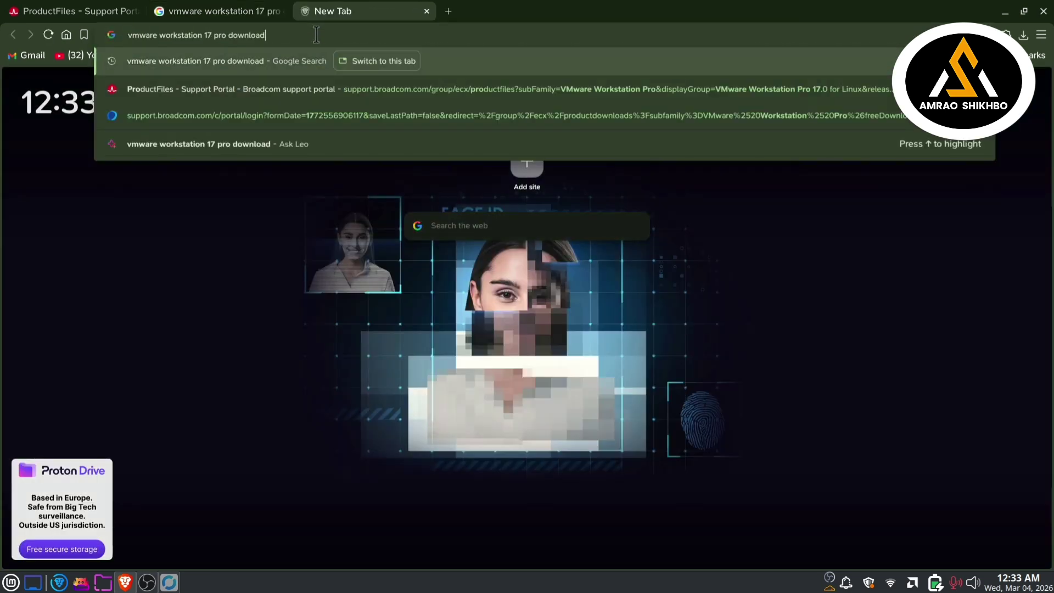
{"action": "key", "text": "Return"}
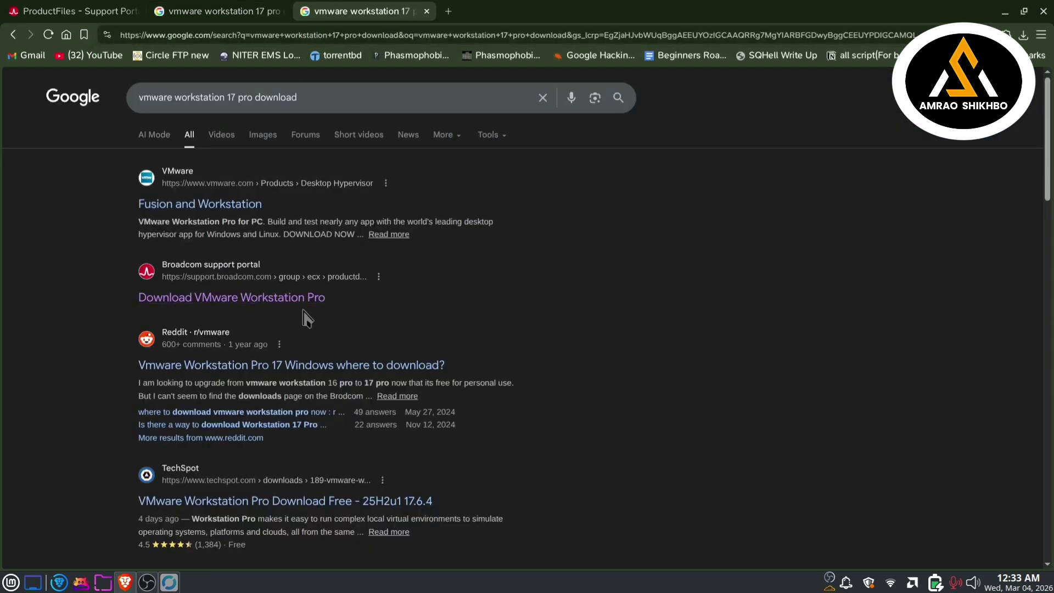
{"action": "left_click", "coordinate": [302, 297]}
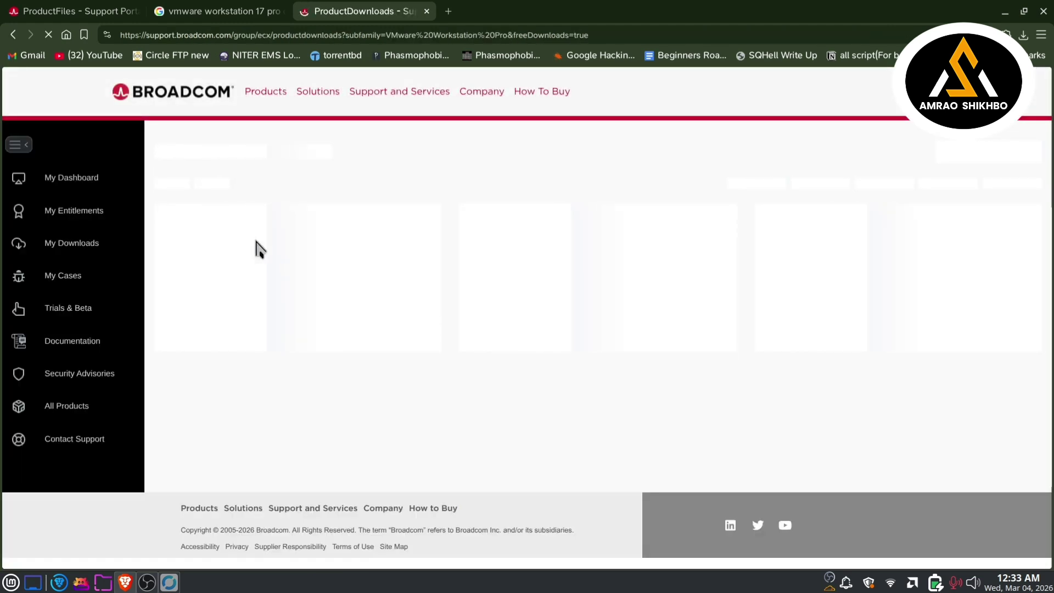
Step: Close the leftover search tab and open the 25H2u1 release under 25H2 for Windows
{"action": "left_click", "coordinate": [285, 11]}
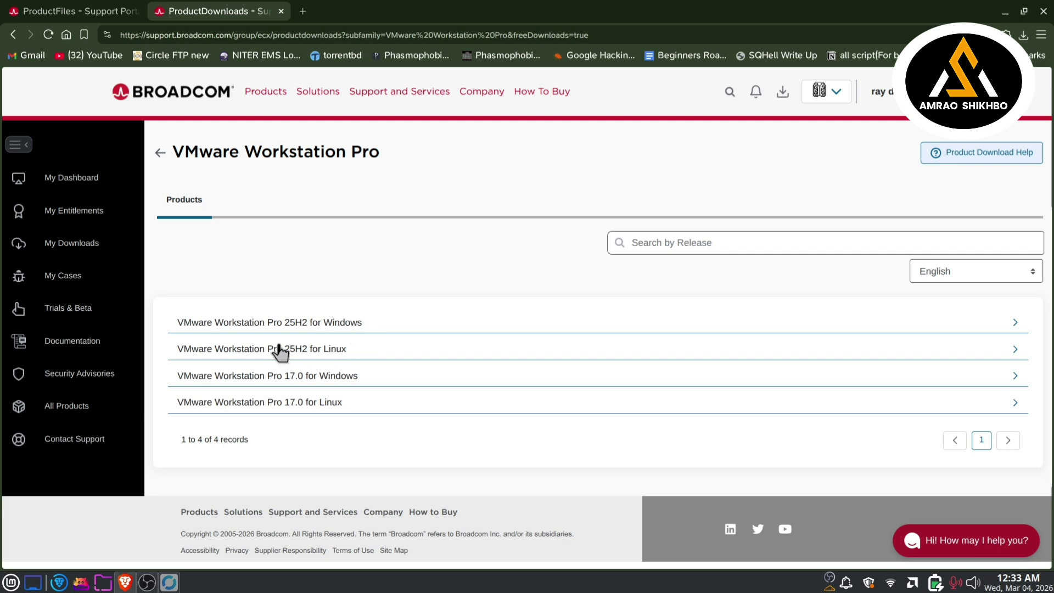
{"action": "left_click", "coordinate": [351, 328]}
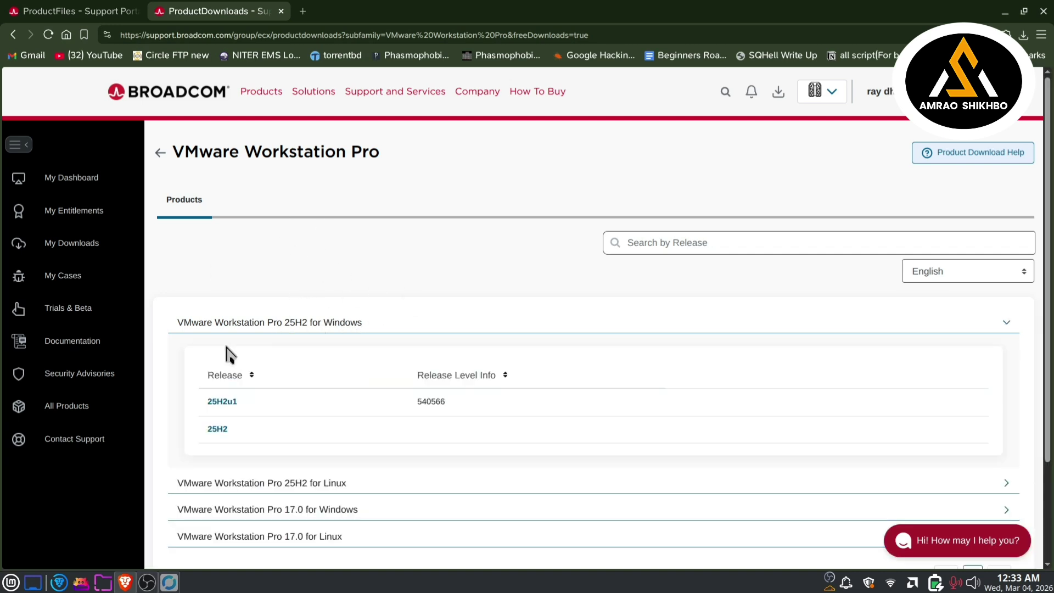
{"action": "left_click", "coordinate": [222, 401]}
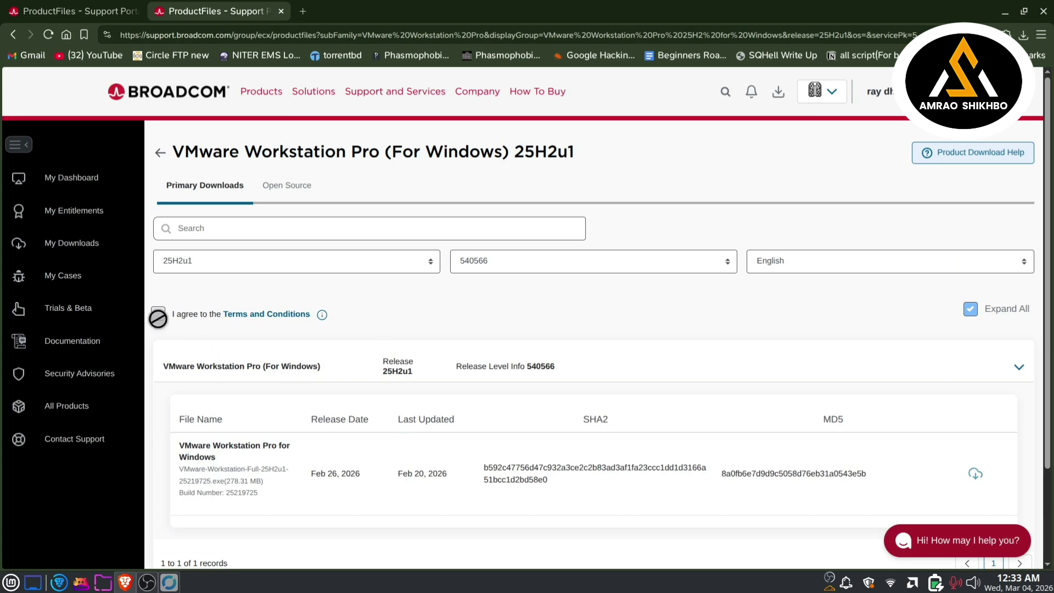
Step: Read and accept Broadcom's terms, then close the Windows page to keep the Linux download
{"action": "left_click", "coordinate": [282, 316]}
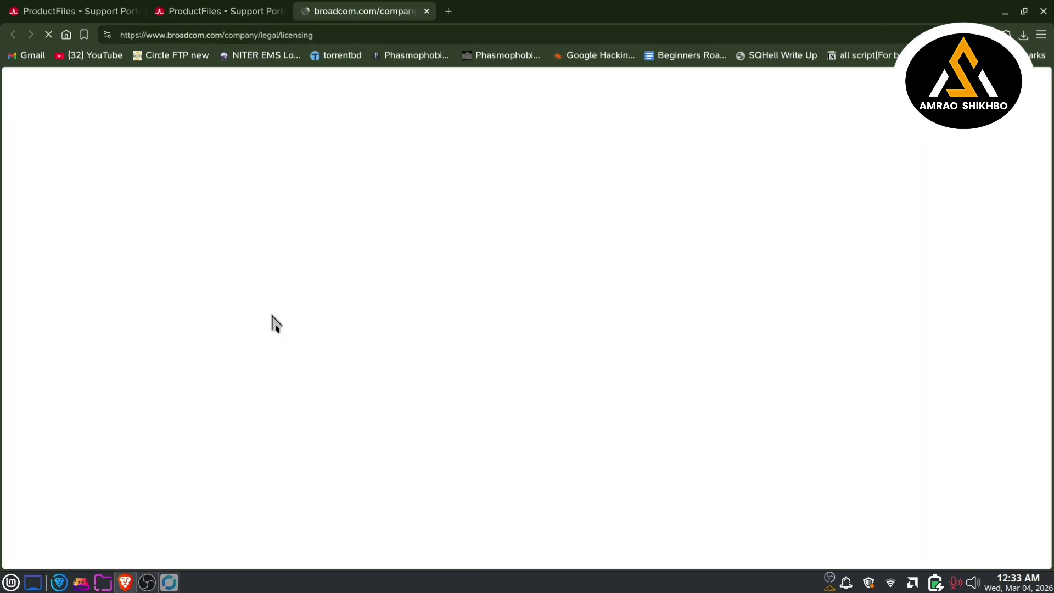
{"action": "left_click", "coordinate": [428, 12]}
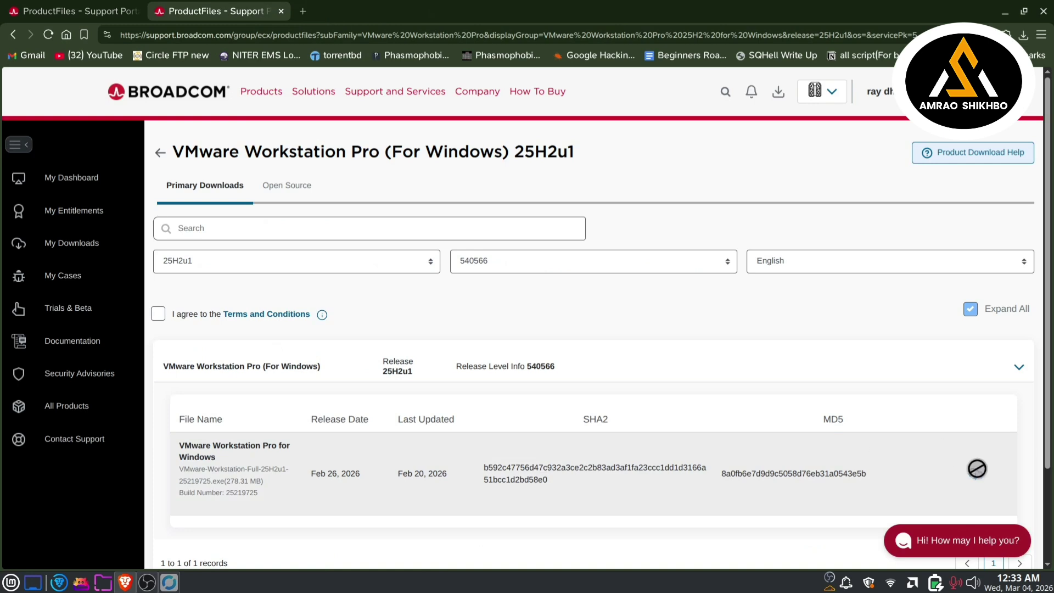
{"action": "left_click", "coordinate": [159, 313]}
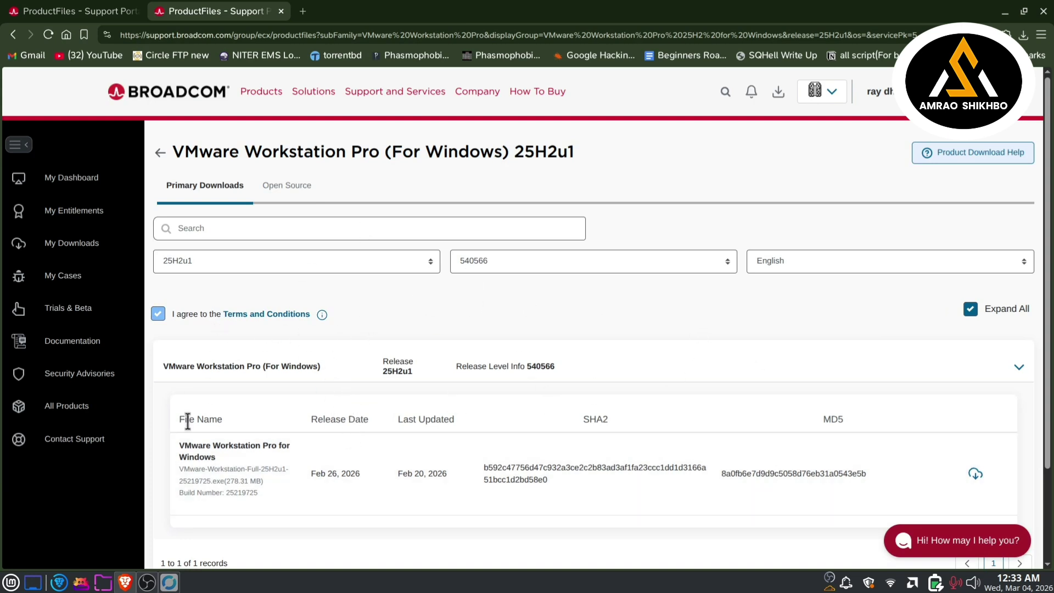
{"action": "left_click", "coordinate": [283, 13]}
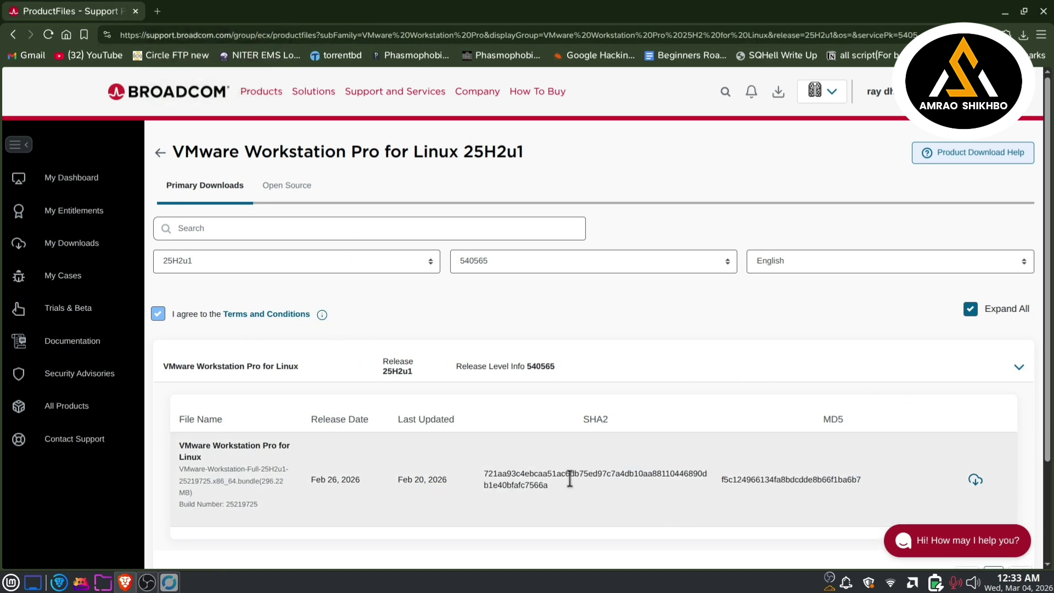
{"action": "key", "text": "super"}
{"action": "key", "text": "super"}
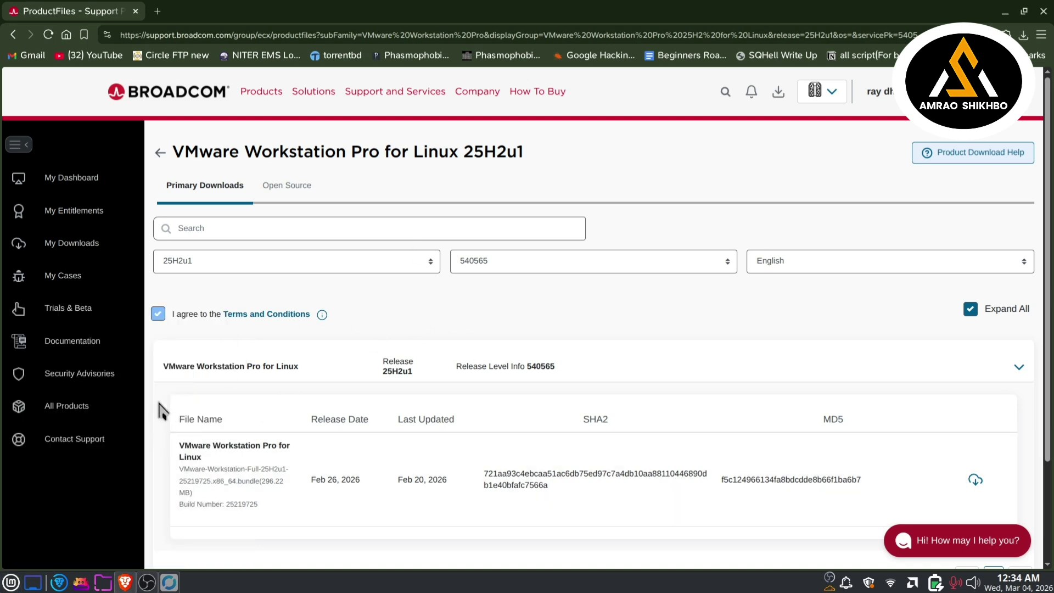
Step: Launch VMware Workstation by searching 'vmwa' in the application menu
{"action": "left_click", "coordinate": [4, 582]}
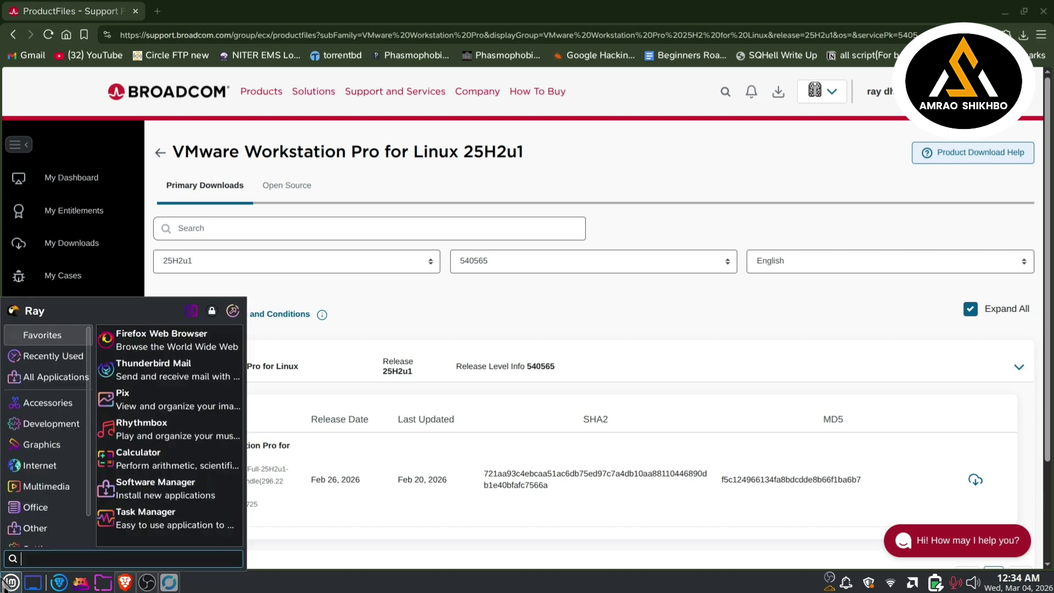
{"action": "type", "text": "vmw"}
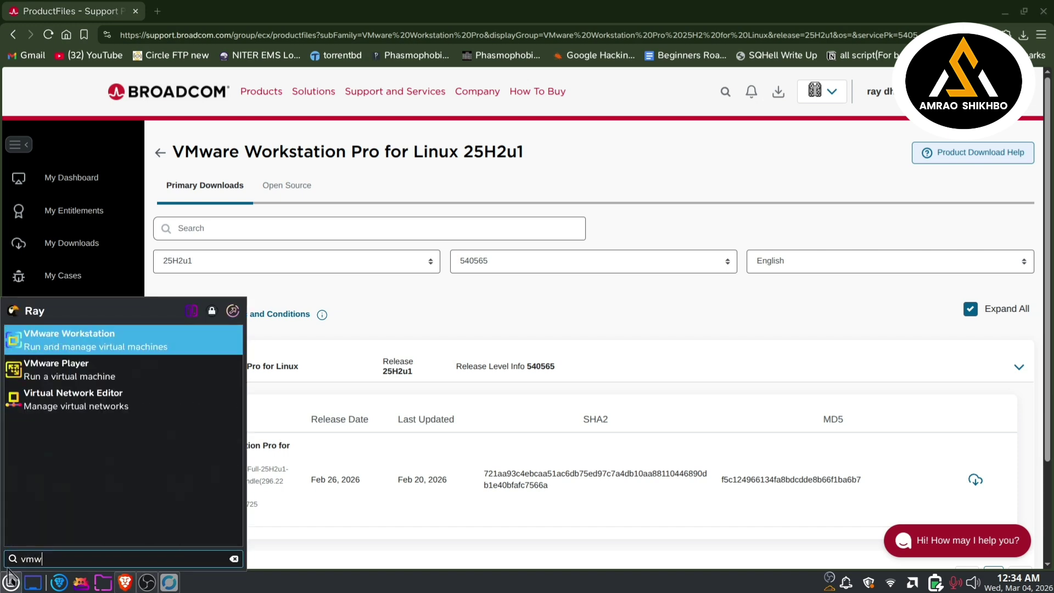
{"action": "type", "text": "a"}
{"action": "left_click", "coordinate": [121, 343]}
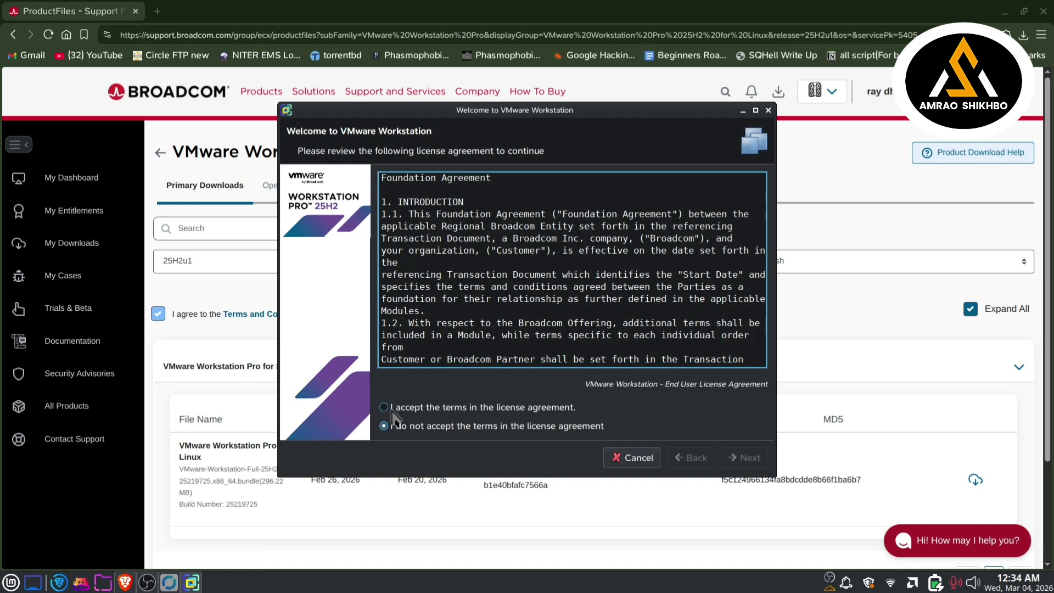
Step: Accept the Workstation and OVF Tool licences, disable startup updates, decline CEIP, and authenticate
{"action": "left_click", "coordinate": [384, 408]}
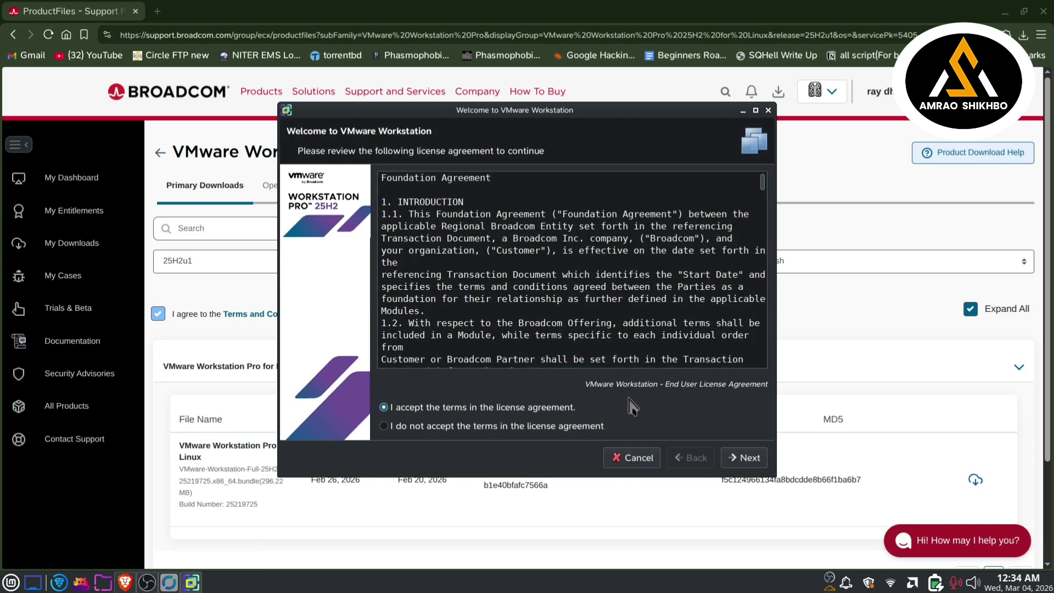
{"action": "left_click", "coordinate": [743, 458]}
{"action": "left_click", "coordinate": [511, 408]}
{"action": "left_click", "coordinate": [748, 459]}
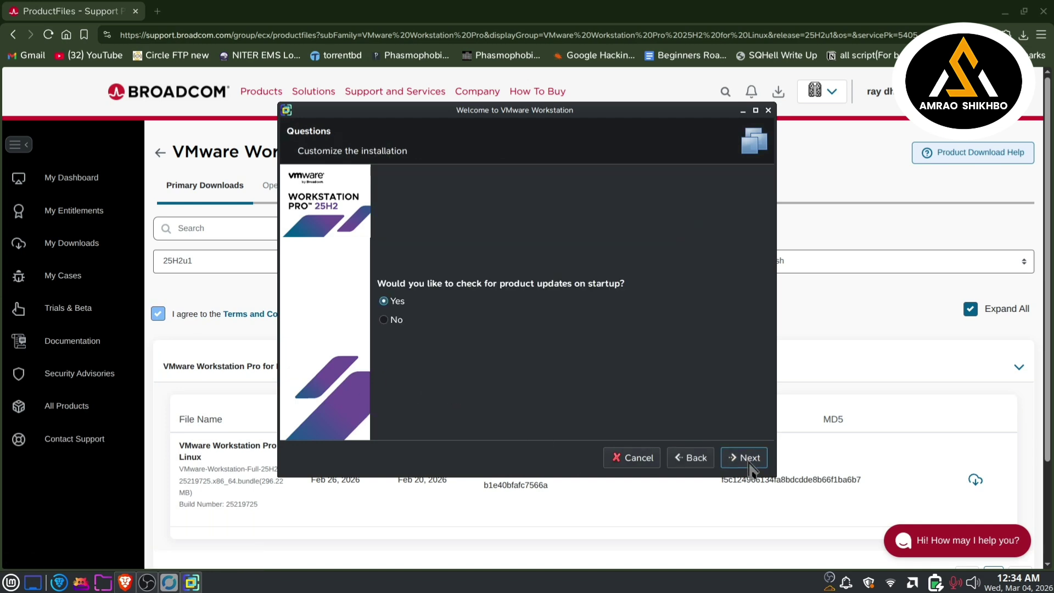
{"action": "left_click", "coordinate": [384, 319]}
{"action": "left_click", "coordinate": [738, 461]}
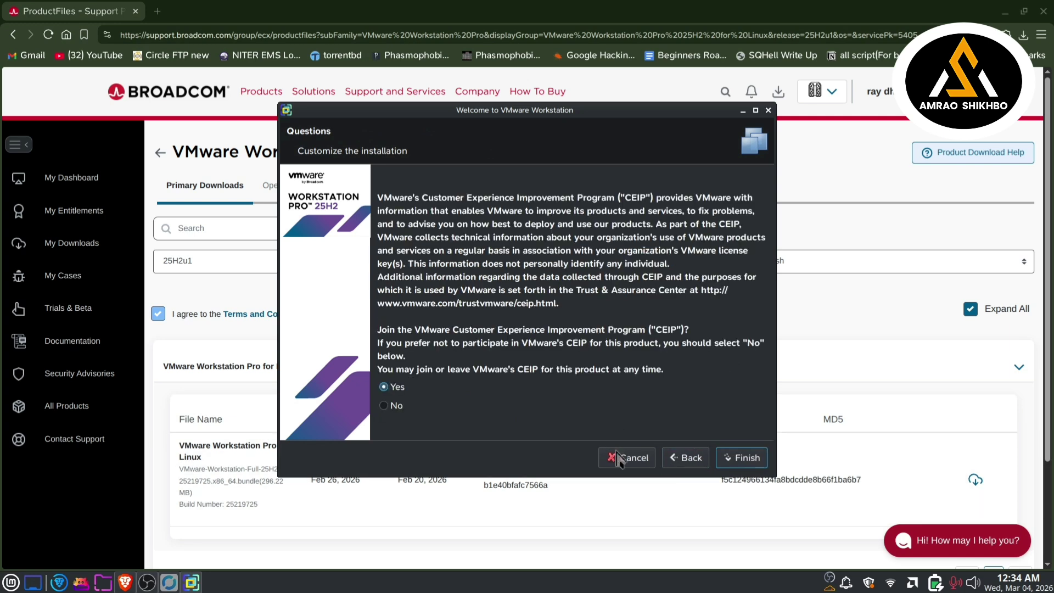
{"action": "left_click", "coordinate": [398, 408]}
{"action": "left_click", "coordinate": [728, 467]}
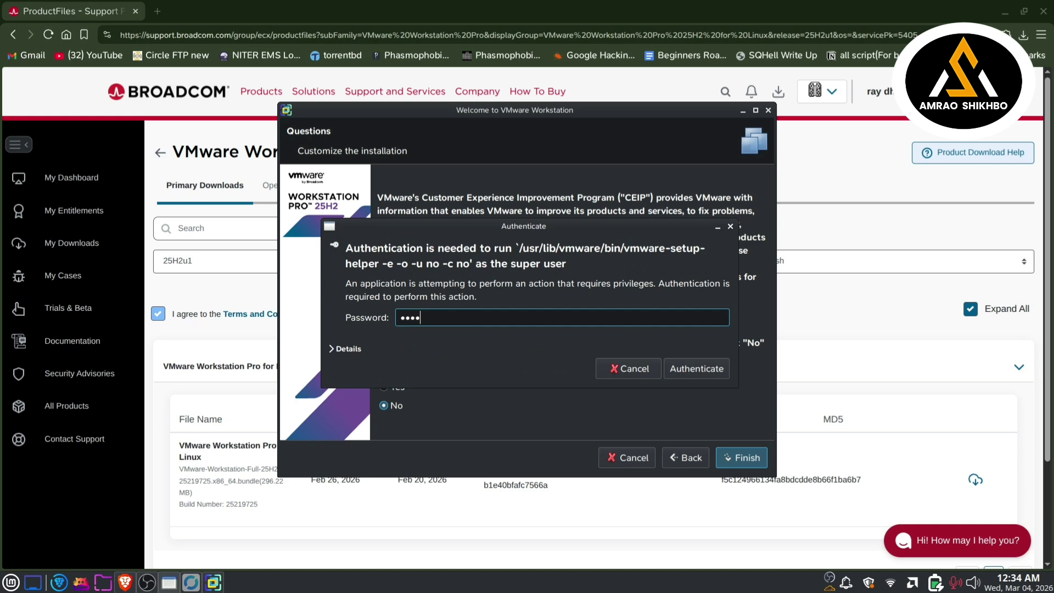
{"action": "key", "text": "Return"}
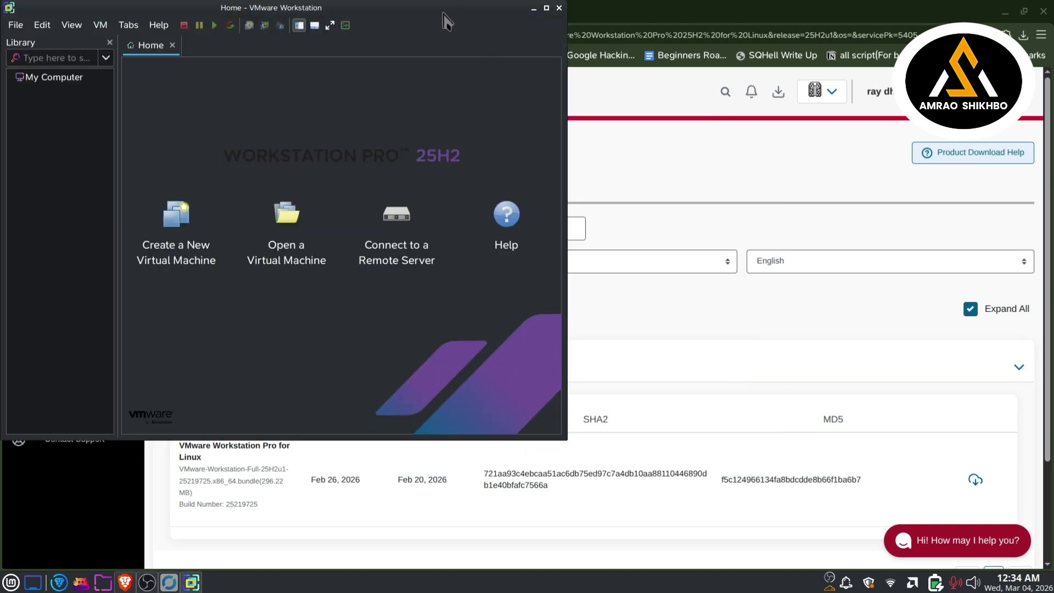
Step: Maximize Workstation and begin a Custom (advanced) virtual machine keeping Workstation 25H2 compatibility
{"action": "left_click_drag", "start_coordinate": [439, 9], "coordinate": [786, 84]}
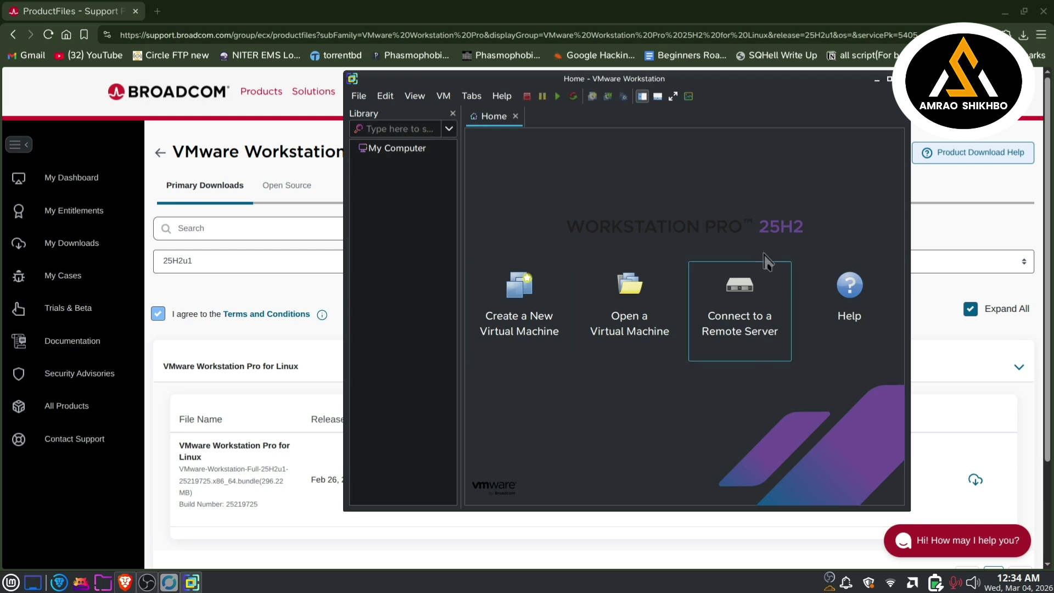
{"action": "left_click", "coordinate": [890, 81]}
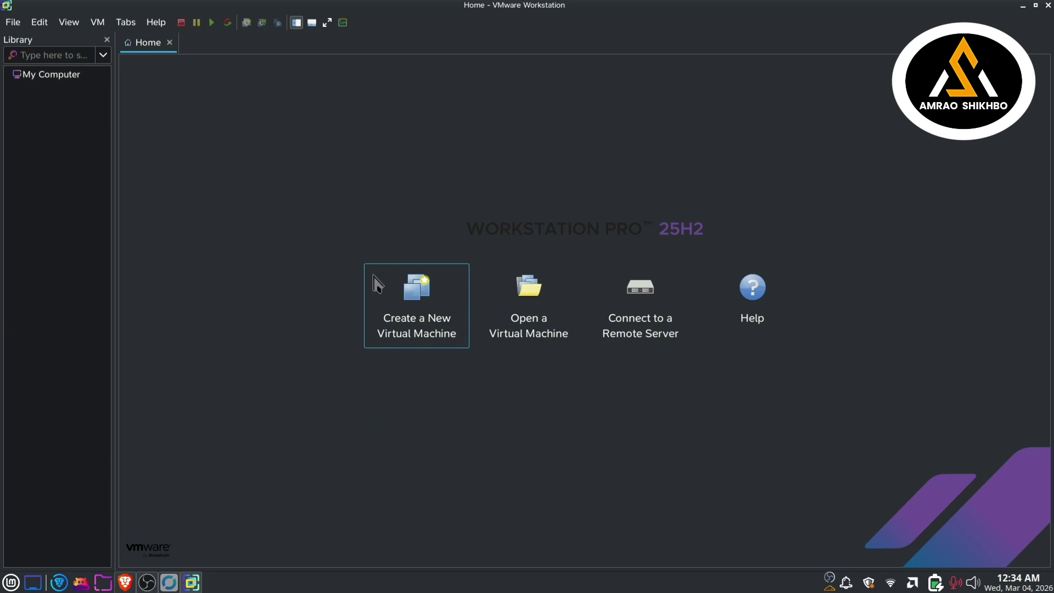
{"action": "left_click", "coordinate": [438, 308]}
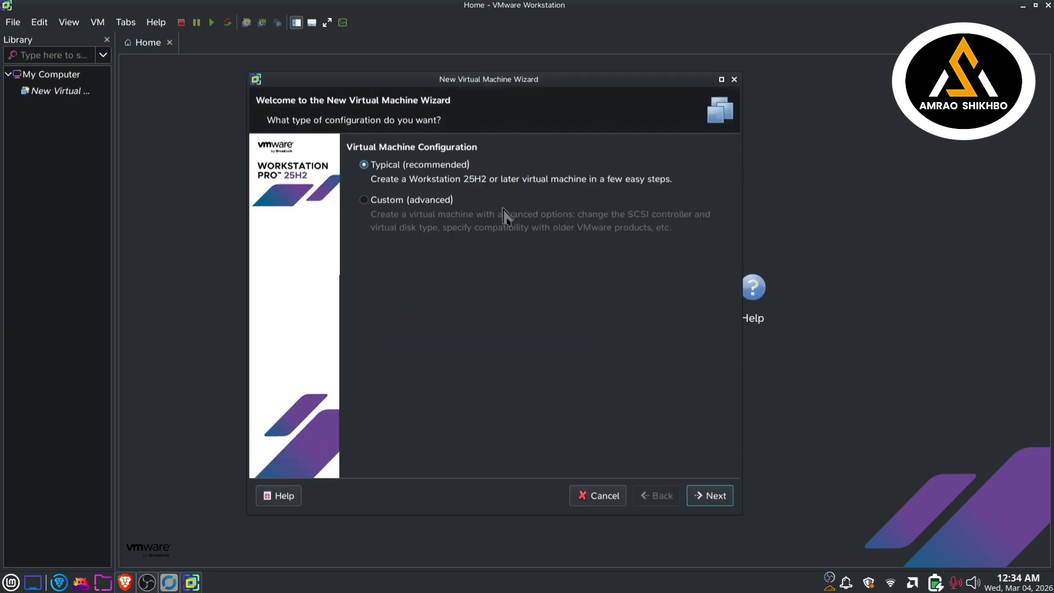
{"action": "left_click", "coordinate": [391, 210]}
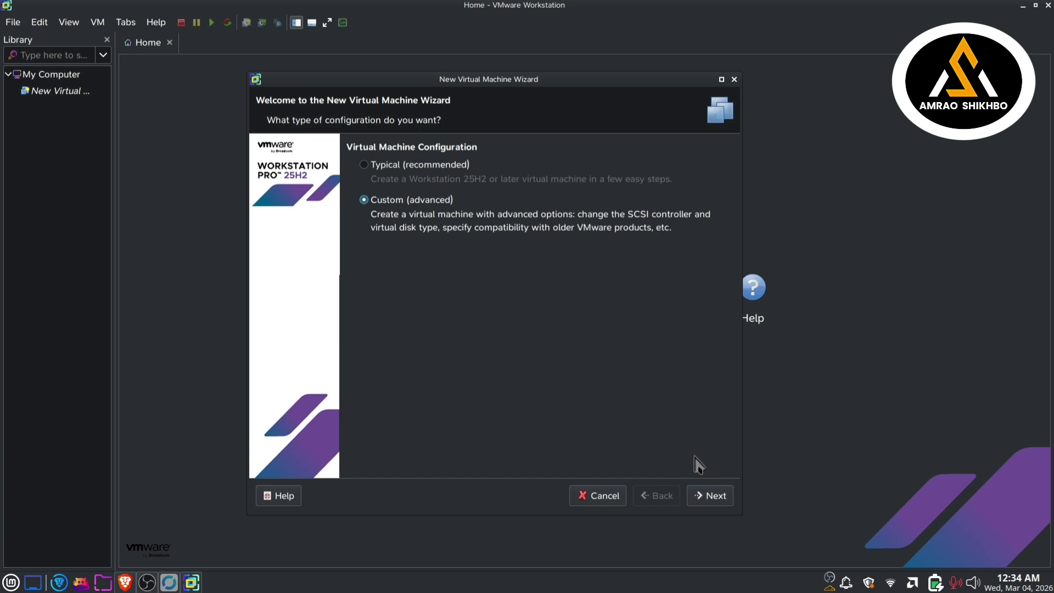
{"action": "left_click", "coordinate": [714, 497]}
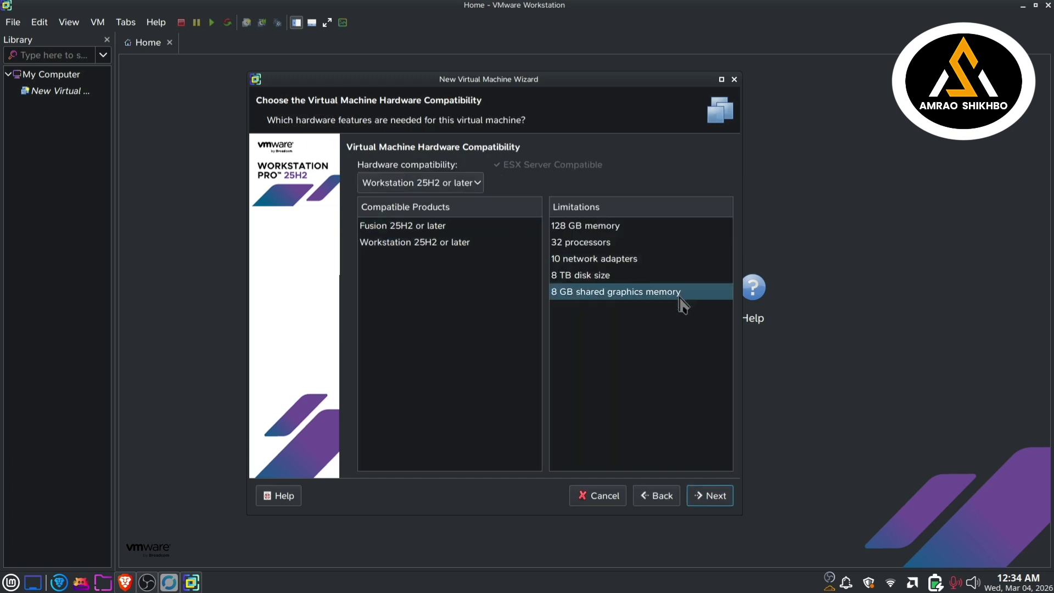
{"action": "left_click", "coordinate": [731, 501]}
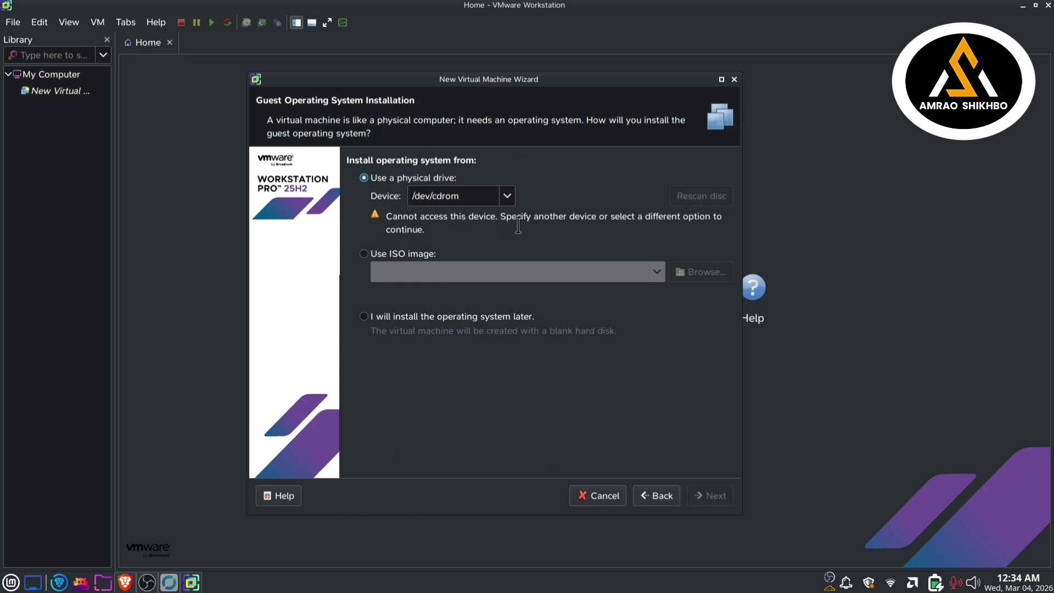
Step: Choose ubuntu-24.04.4-desktop-amd64.iso from the Vmware folder as the installer disc image
{"action": "left_click", "coordinate": [364, 254]}
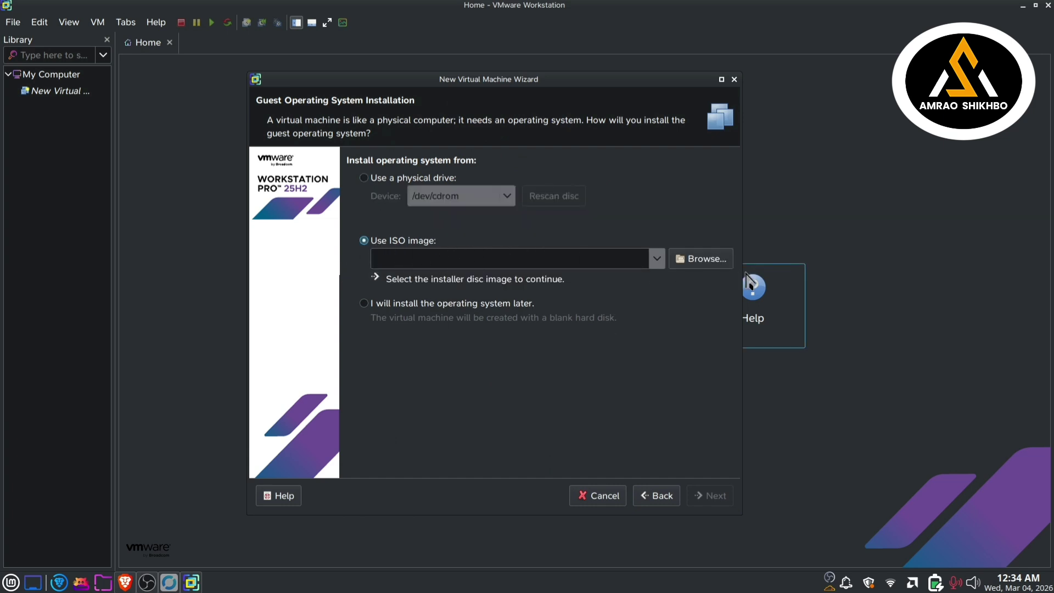
{"action": "left_click", "coordinate": [703, 268]}
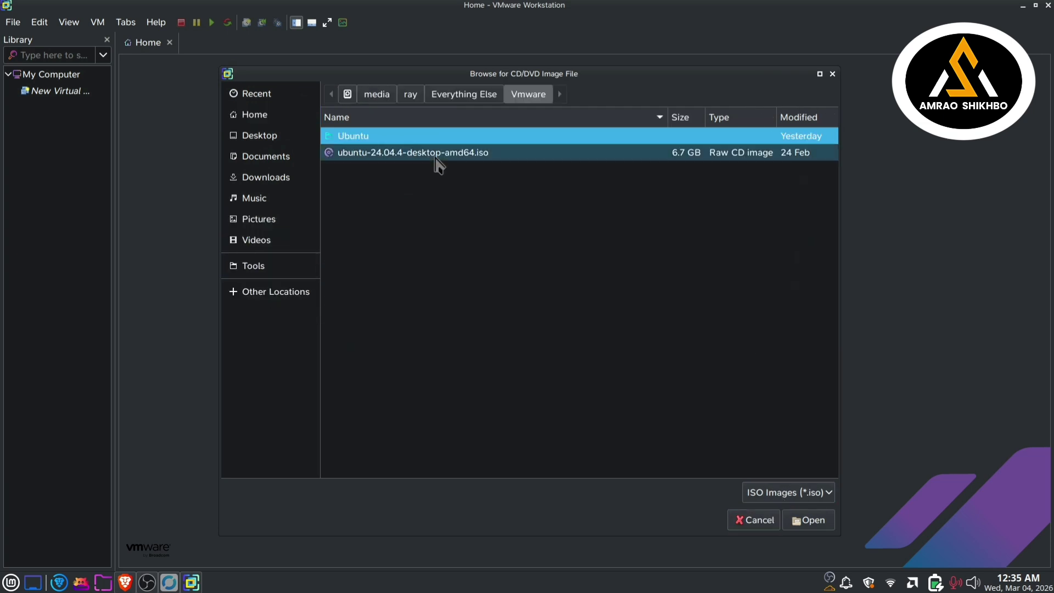
{"action": "left_click", "coordinate": [437, 156]}
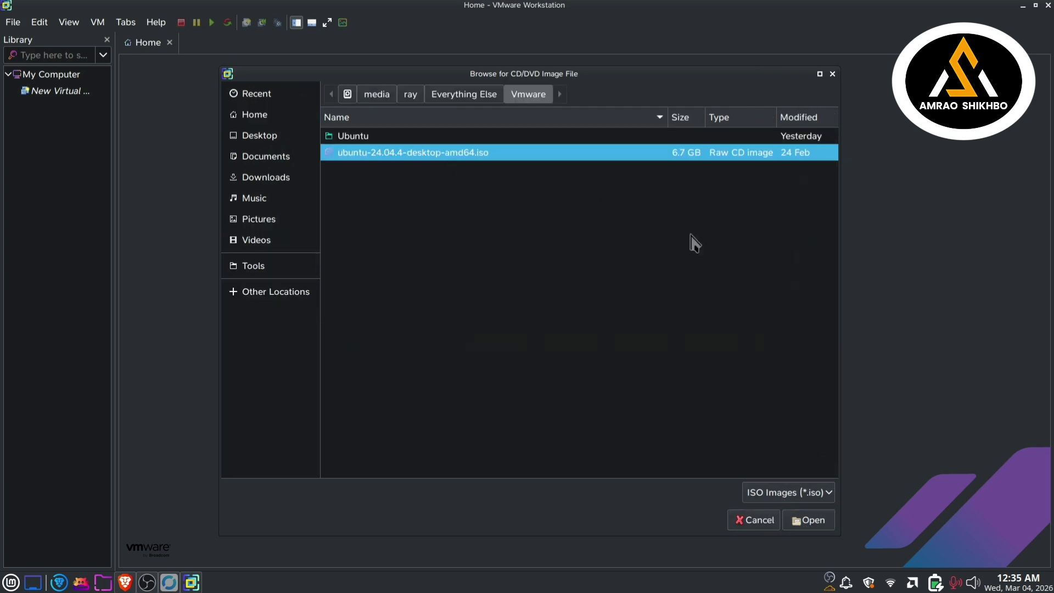
{"action": "left_click", "coordinate": [808, 522]}
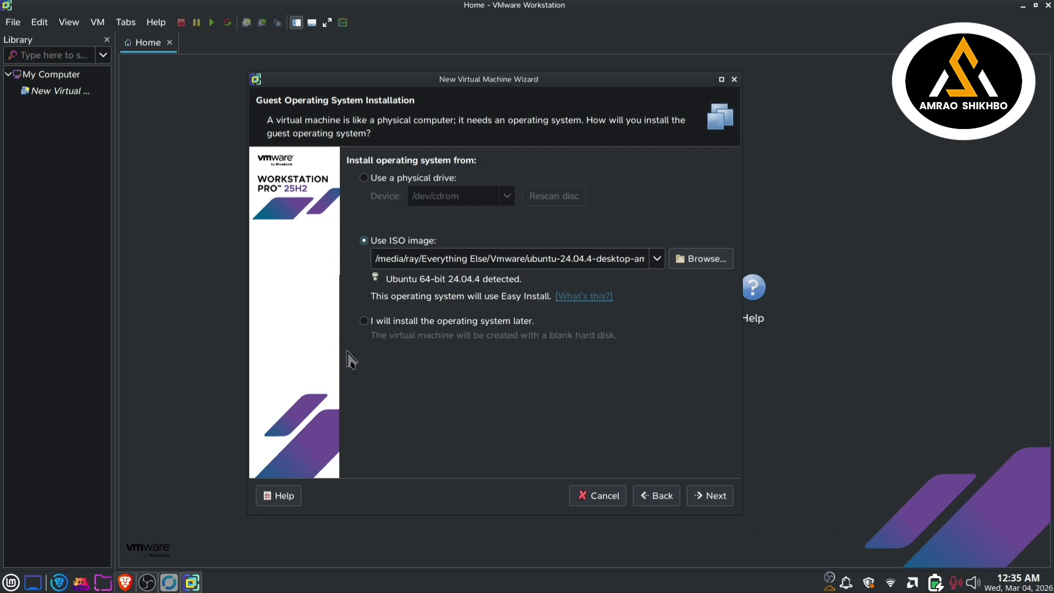
{"action": "left_click", "coordinate": [709, 496]}
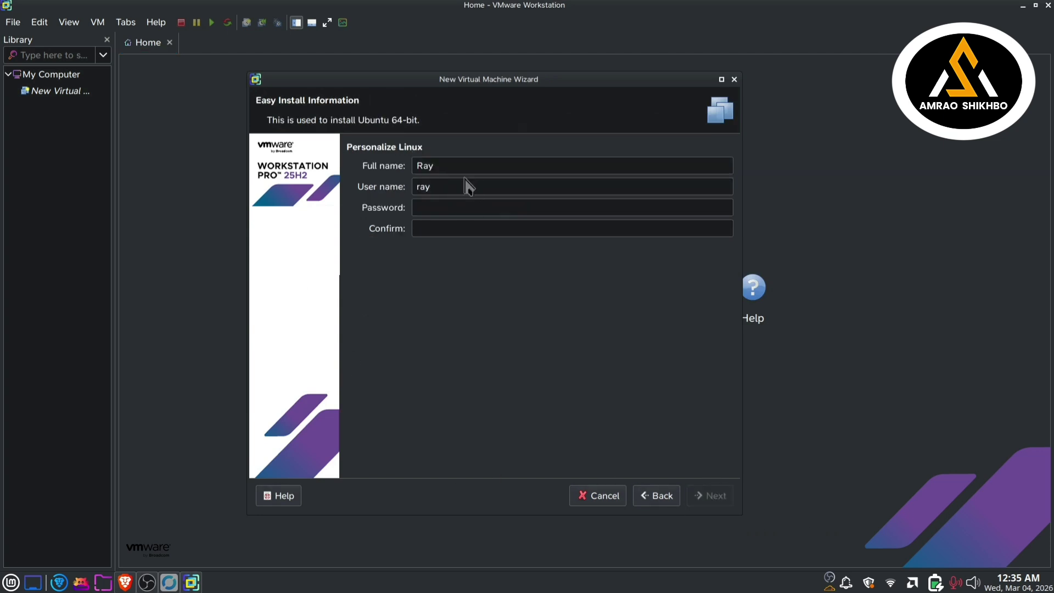
Step: Keep the Easy Install names, enter and confirm the account password, and continue to VM naming
{"action": "left_click_drag", "start_coordinate": [460, 165], "coordinate": [330, 159]}
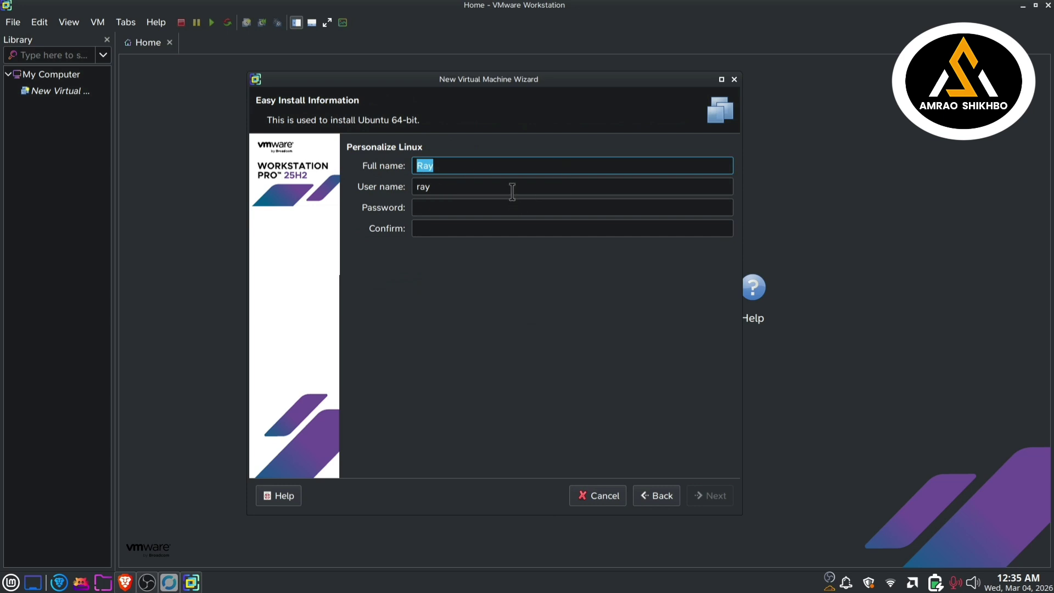
{"action": "left_click_drag", "start_coordinate": [513, 190], "coordinate": [362, 189]}
{"action": "left_click_drag", "start_coordinate": [474, 163], "coordinate": [281, 167]}
{"action": "left_click_drag", "start_coordinate": [484, 184], "coordinate": [383, 194]}
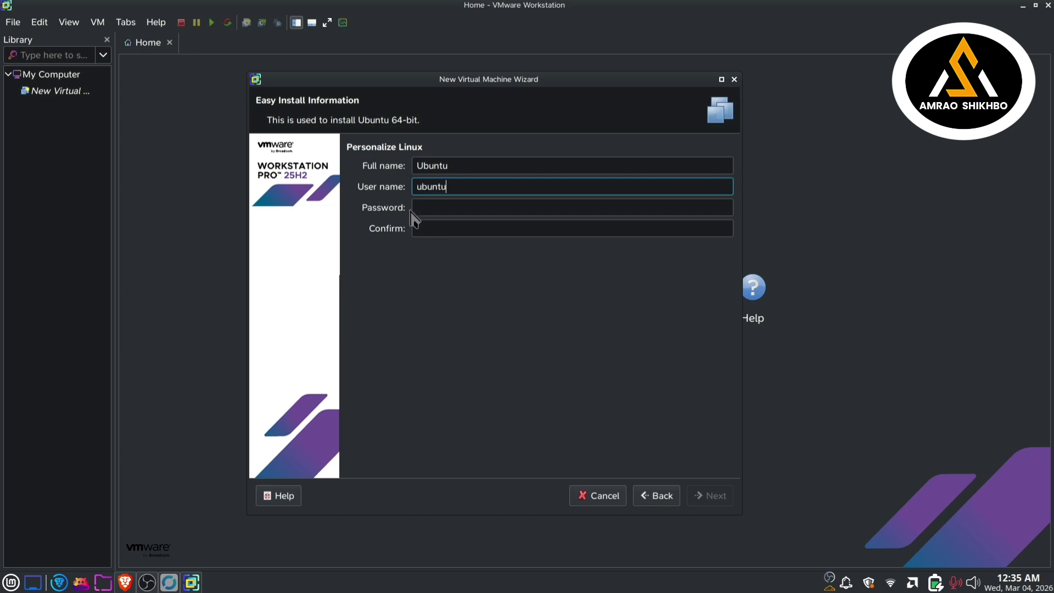
{"action": "left_click", "coordinate": [430, 207]}
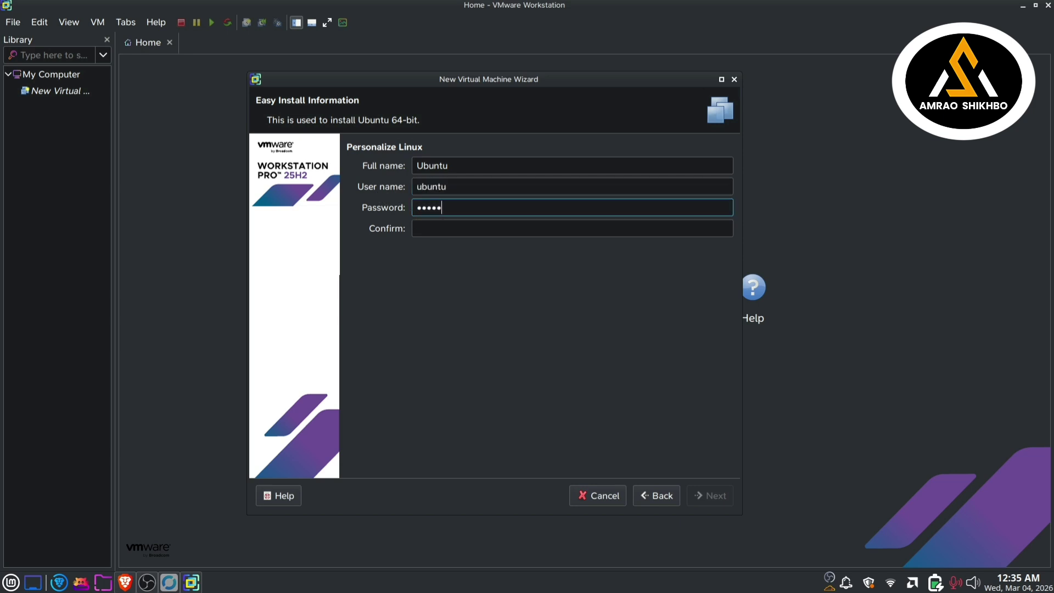
{"action": "left_click", "coordinate": [467, 230]}
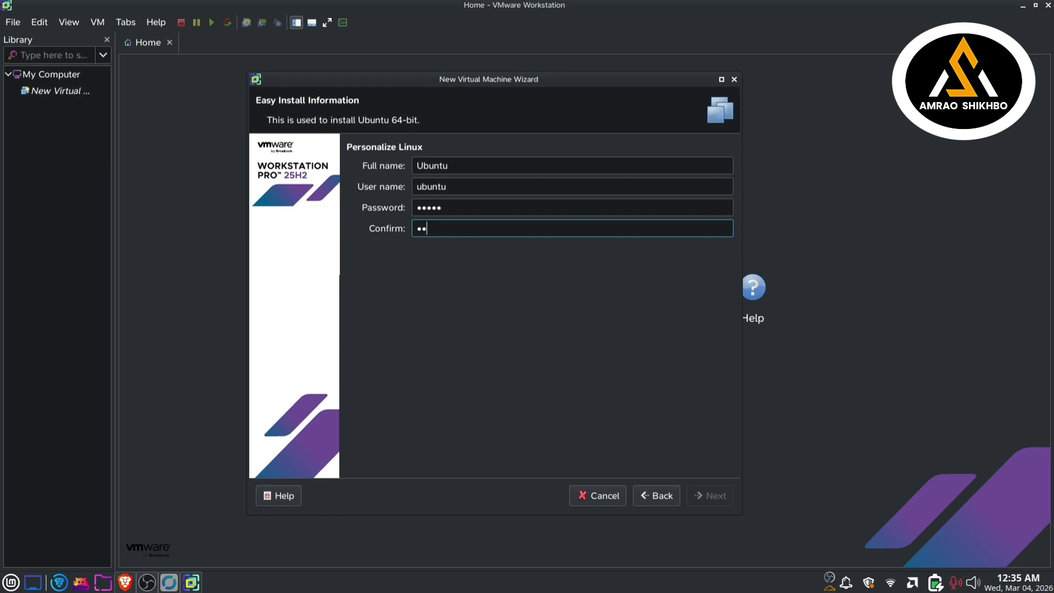
{"action": "type", "text": "12345"}
{"action": "left_click", "coordinate": [706, 501]}
{"action": "left_click", "coordinate": [554, 165]}
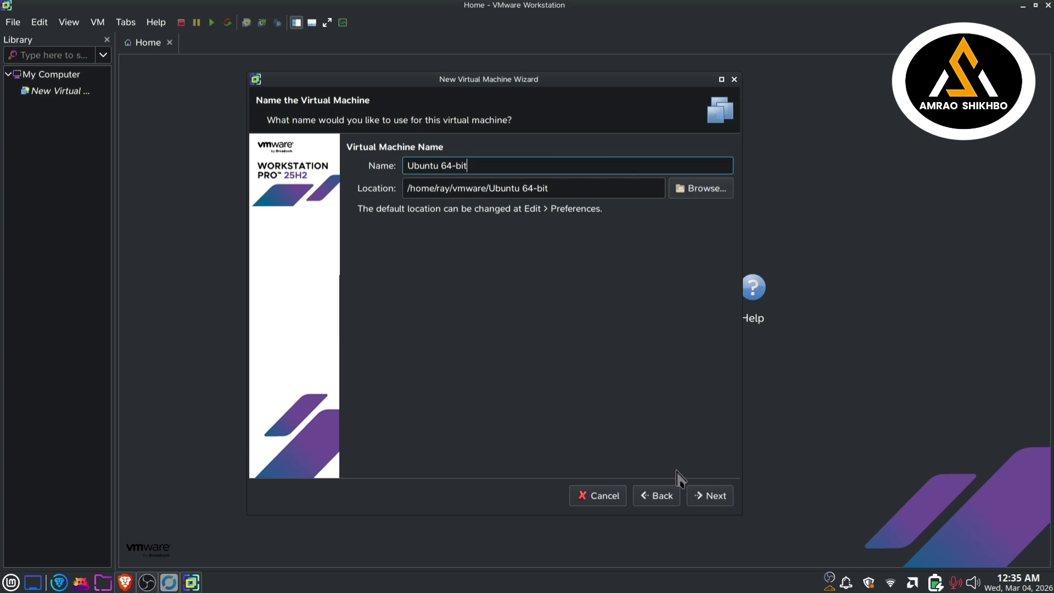
Step: Keep the Ubuntu 64-bit name and set the number of processors to 4
{"action": "left_click", "coordinate": [723, 498]}
{"action": "left_click", "coordinate": [596, 166]}
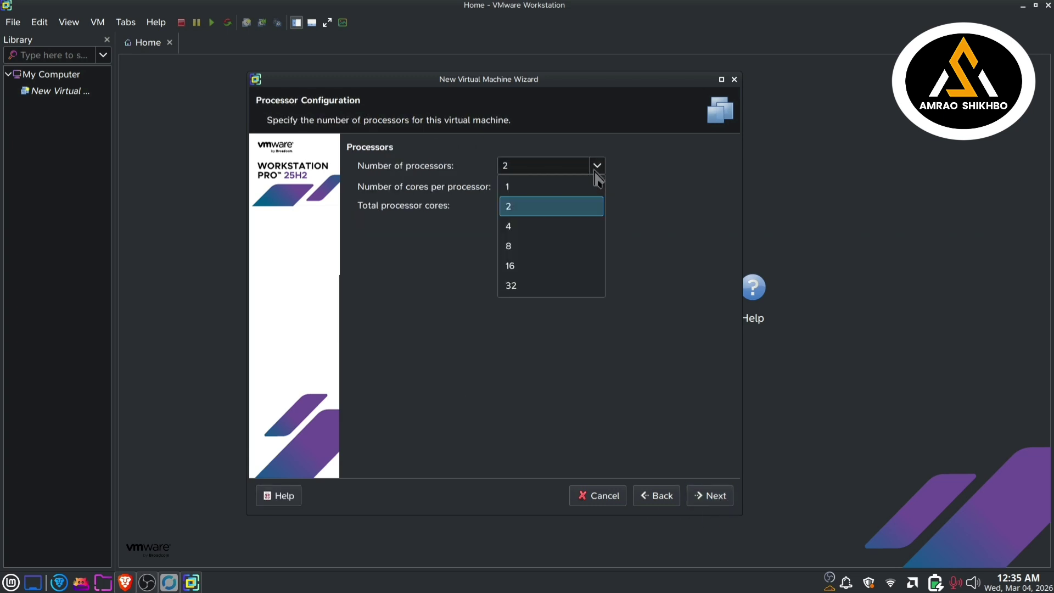
{"action": "left_click", "coordinate": [551, 226]}
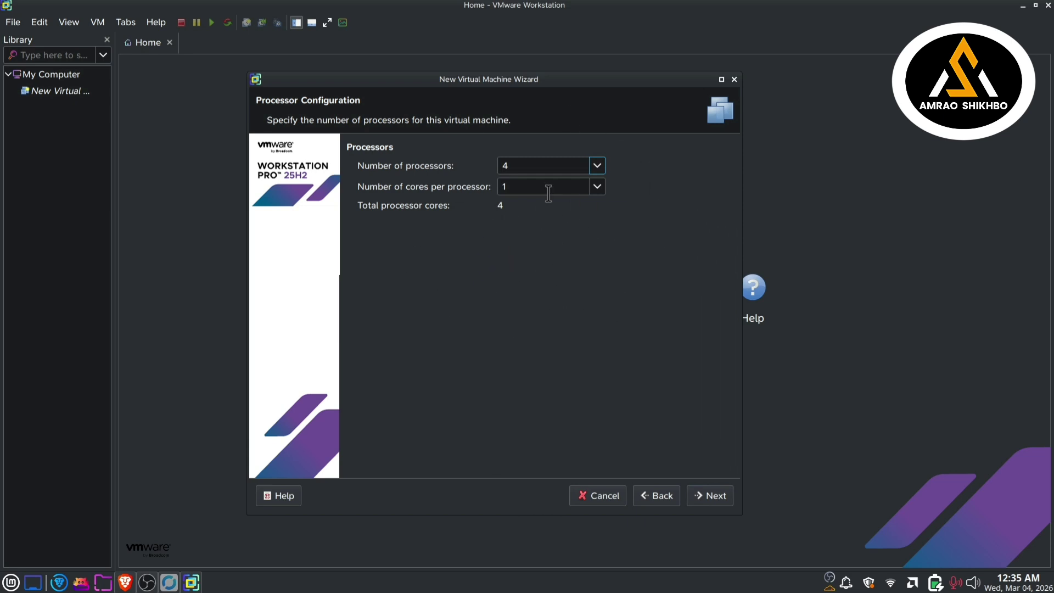
{"action": "left_click", "coordinate": [597, 166]}
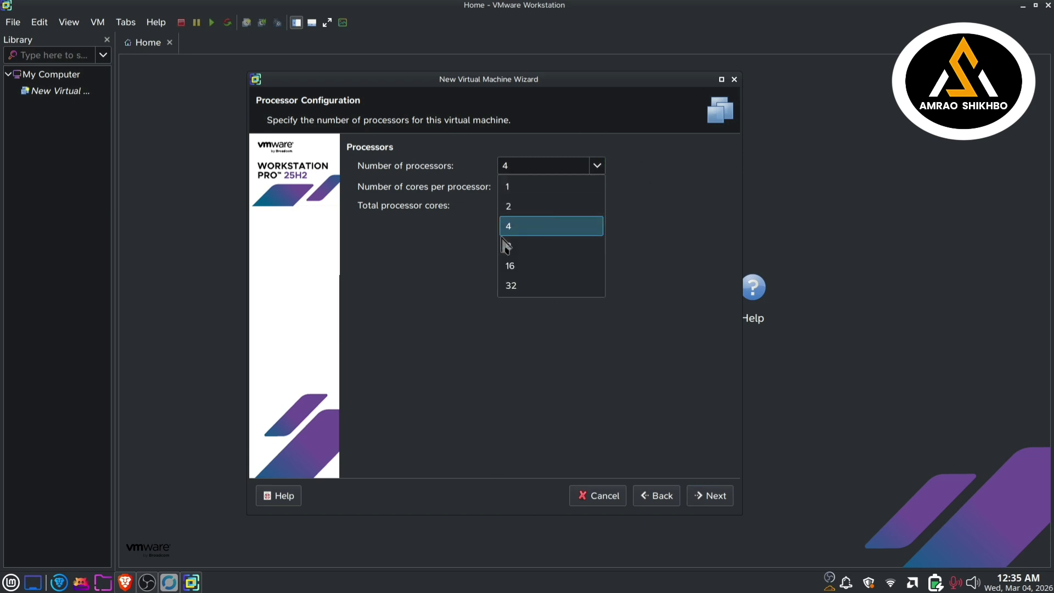
{"action": "left_click", "coordinate": [487, 228]}
{"action": "left_click", "coordinate": [597, 167]}
{"action": "left_click", "coordinate": [552, 208]}
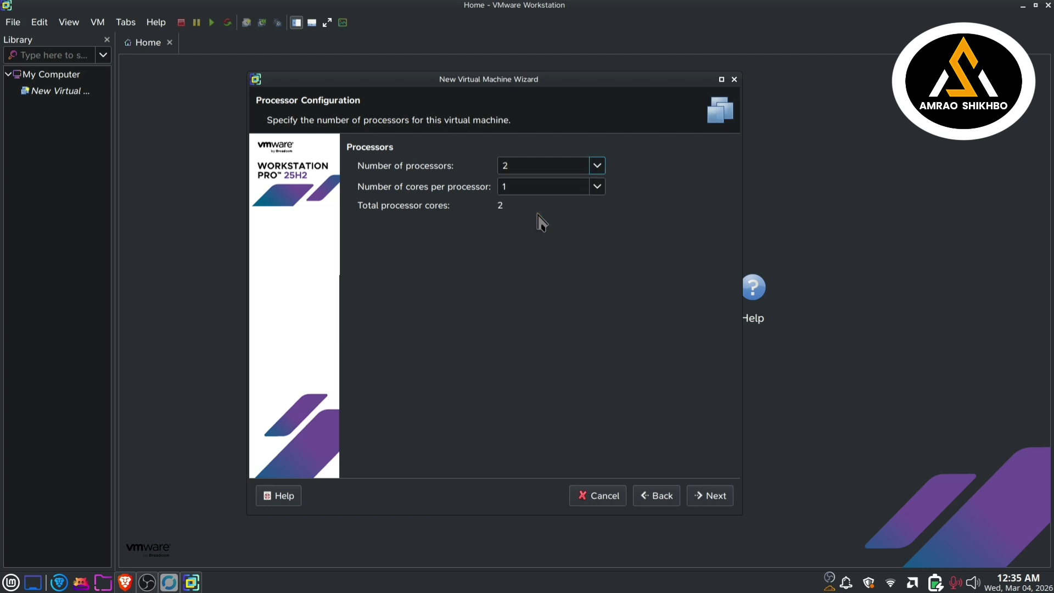
{"action": "left_click", "coordinate": [597, 166]}
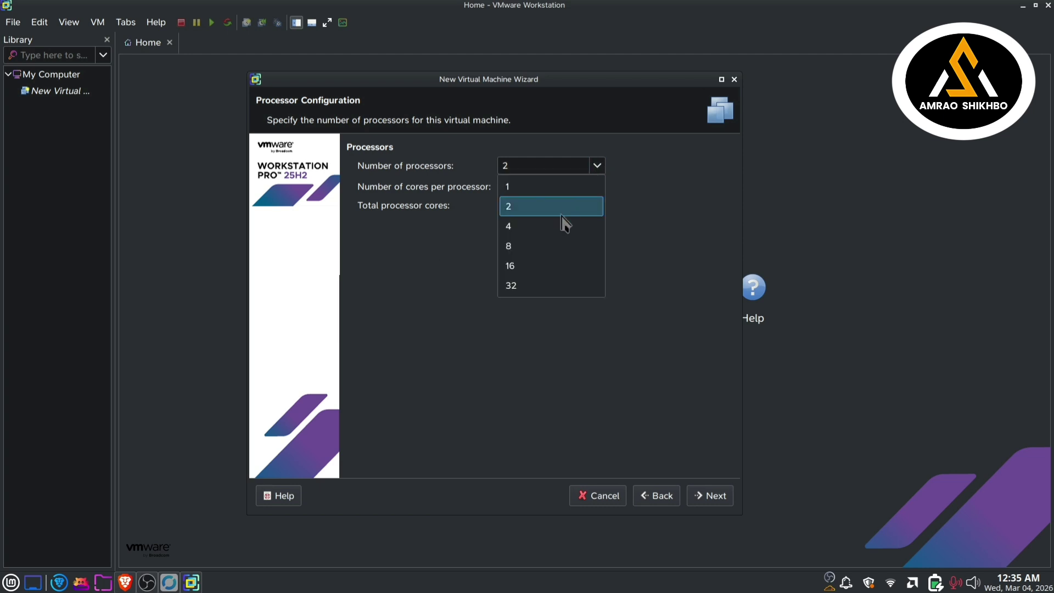
{"action": "left_click", "coordinate": [561, 227]}
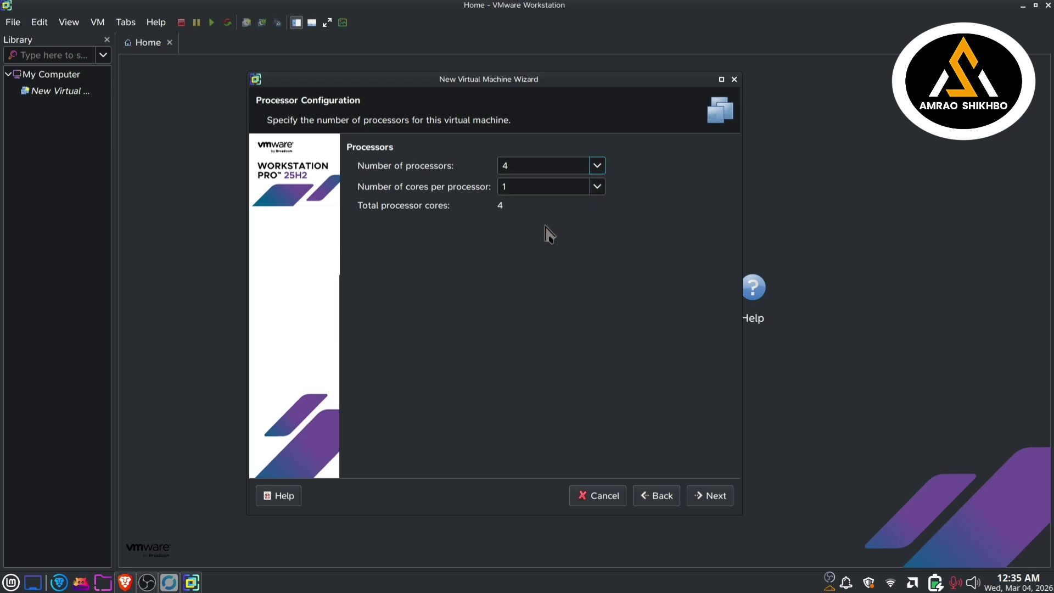
Step: Raise memory to 4096 MB, keep NAT, LSI Logic and default disk type, and create a new disk
{"action": "left_click", "coordinate": [722, 498]}
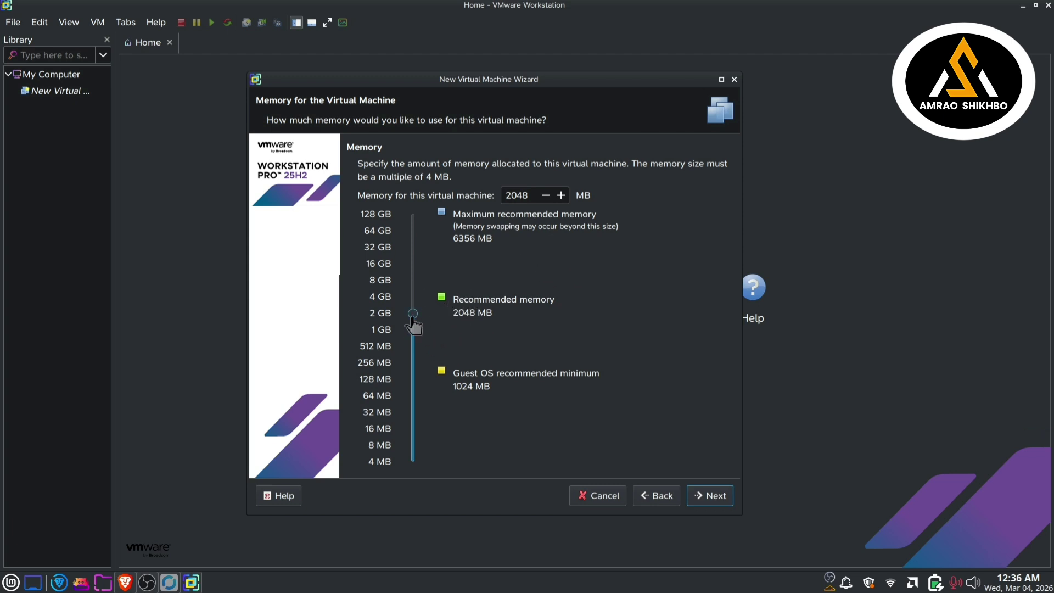
{"action": "mouse_move", "coordinate": [413, 315]}
{"action": "left_mouse_down"}
{"action": "mouse_move", "coordinate": [413, 301]}
{"action": "mouse_move", "coordinate": [416, 313]}
{"action": "left_mouse_up"}
{"action": "left_click", "coordinate": [722, 497]}
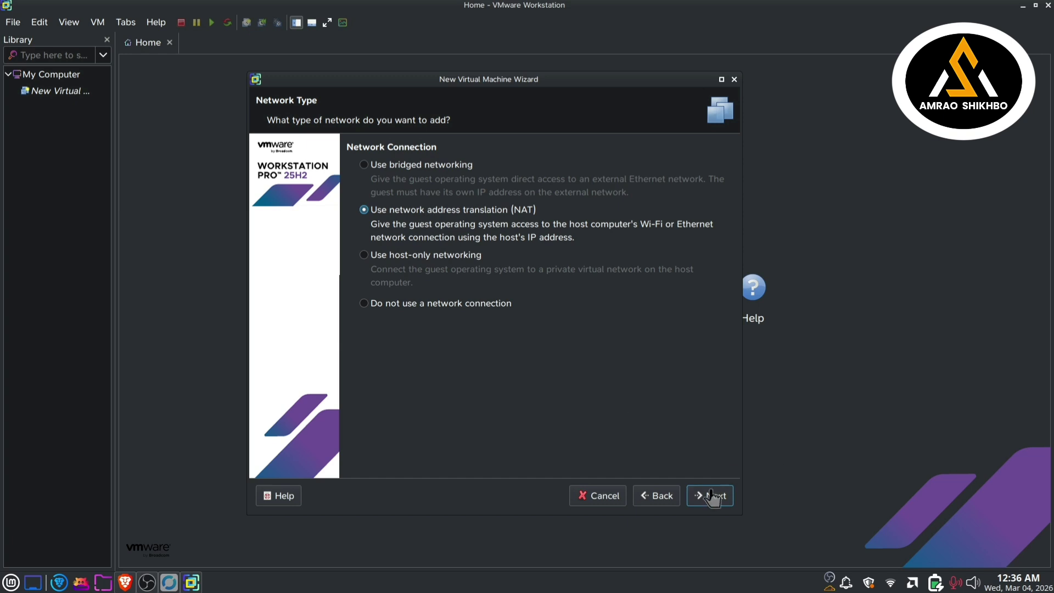
{"action": "left_click", "coordinate": [714, 497]}
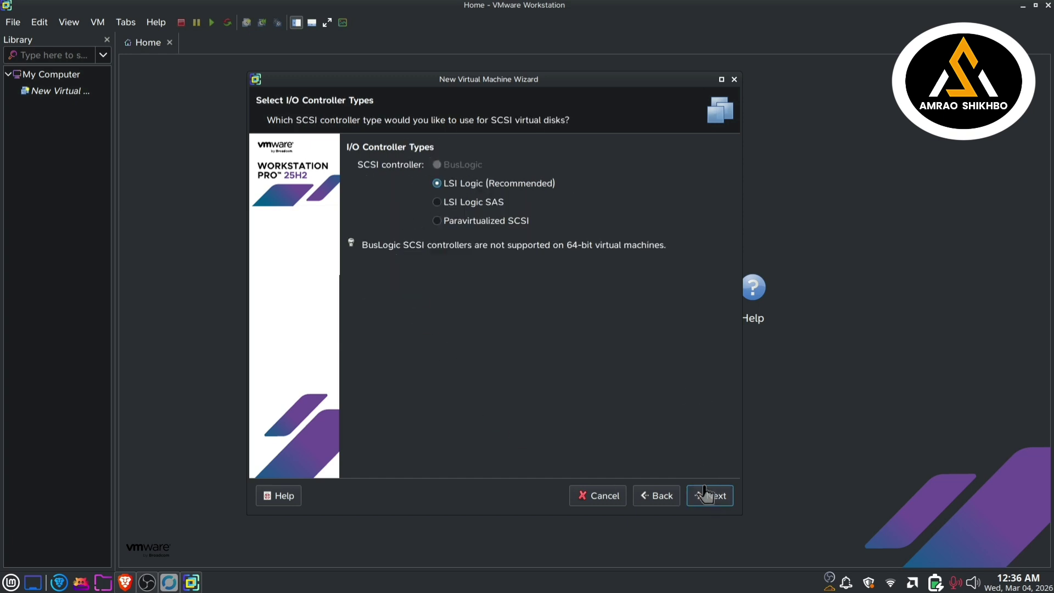
{"action": "left_click", "coordinate": [707, 496]}
{"action": "left_click", "coordinate": [719, 496]}
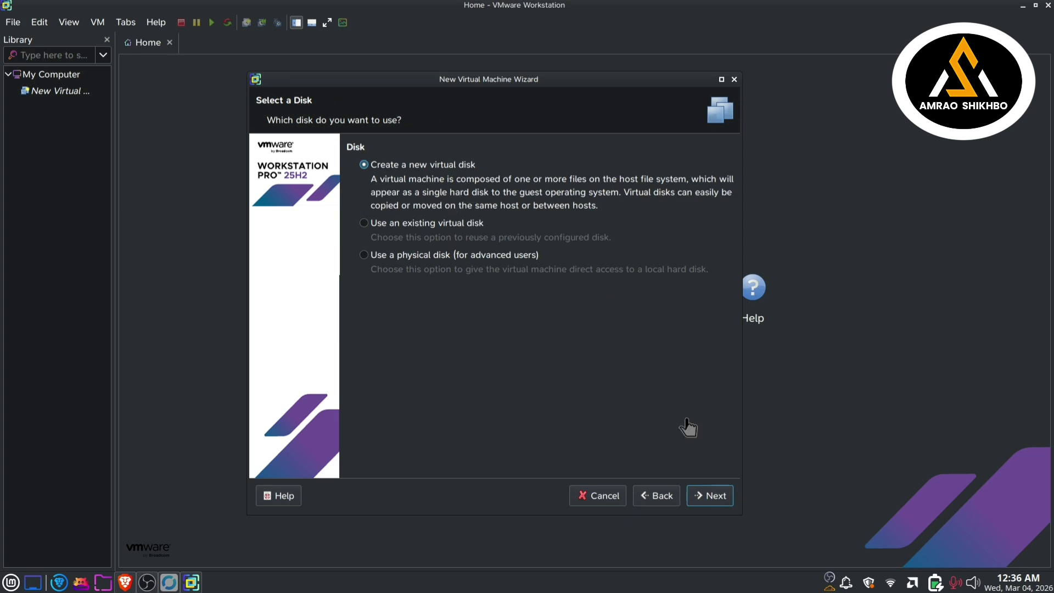
{"action": "left_click", "coordinate": [706, 495]}
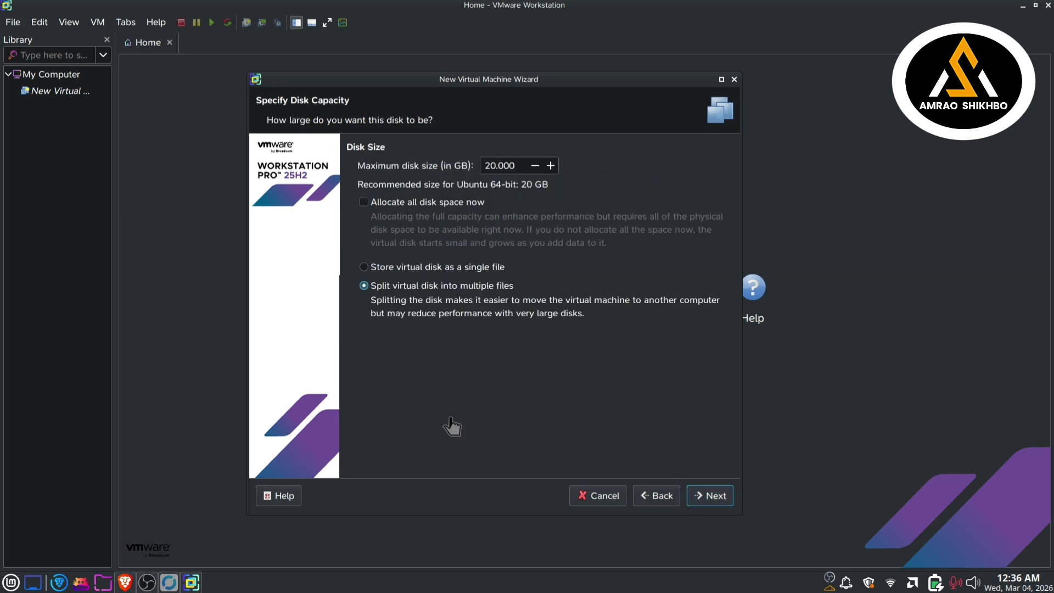
Step: Set the maximum disk size to 30 GB and advance to the settings summary
{"action": "left_click", "coordinate": [494, 165]}
{"action": "type", "text": "3"}
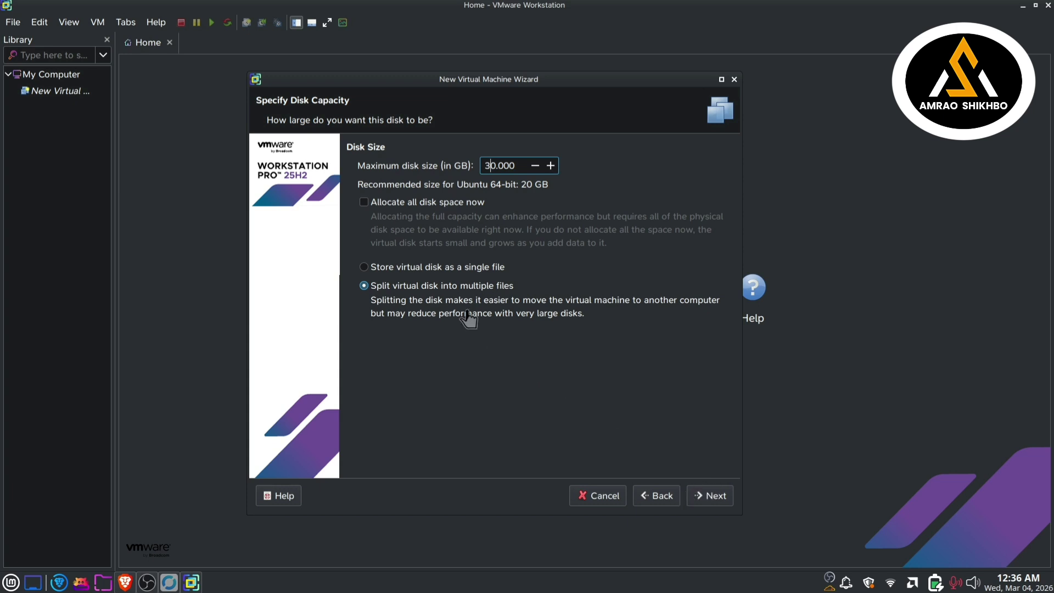
{"action": "left_click", "coordinate": [714, 496]}
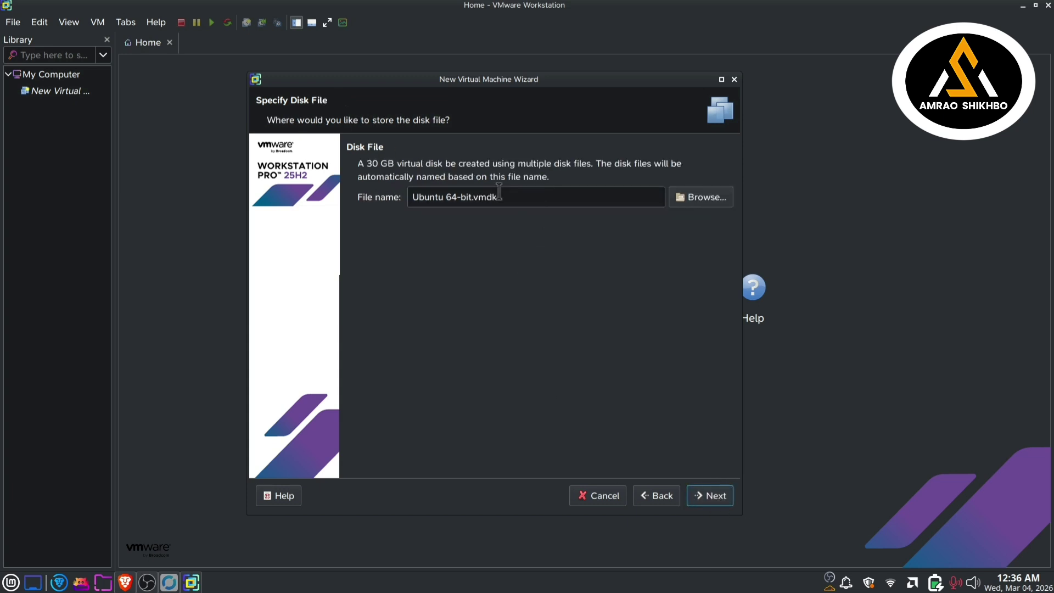
{"action": "left_click", "coordinate": [709, 498]}
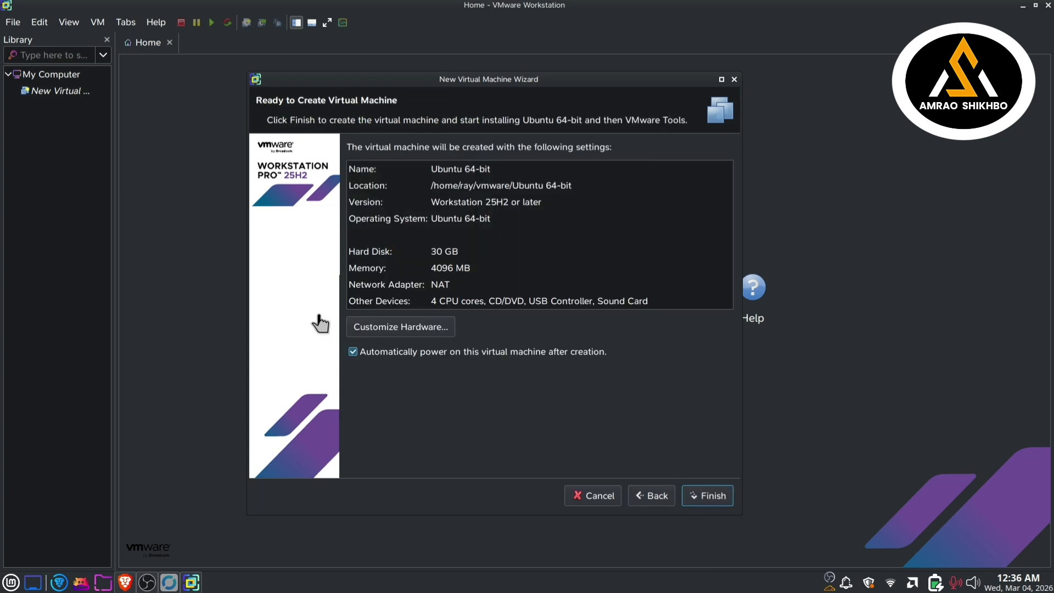
Step: Review the hardware settings and finish creating the Ubuntu 64-bit VM
{"action": "left_click", "coordinate": [433, 333]}
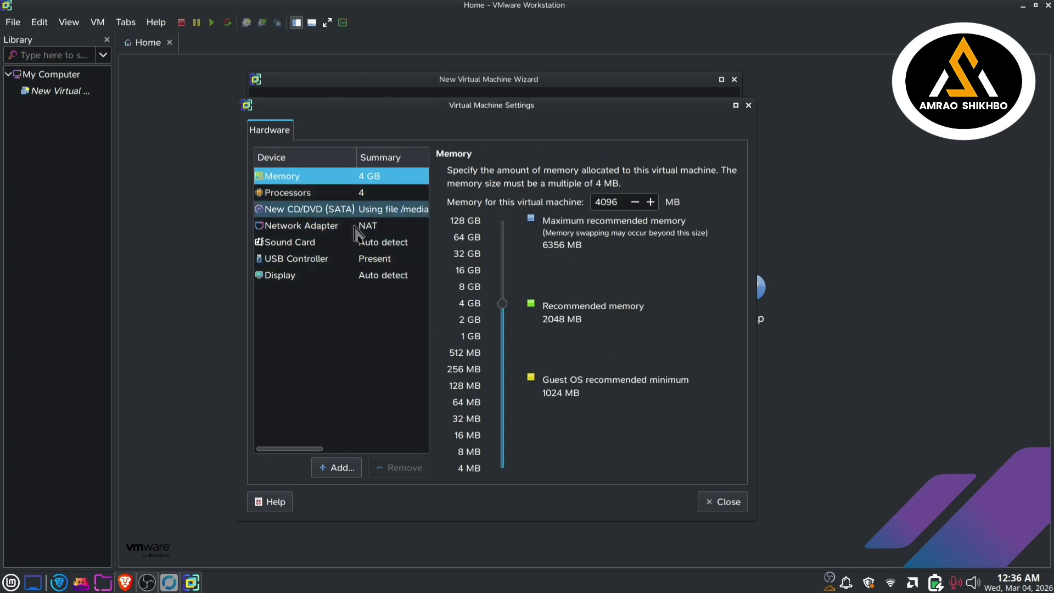
{"action": "left_click", "coordinate": [749, 105]}
{"action": "left_click", "coordinate": [703, 501]}
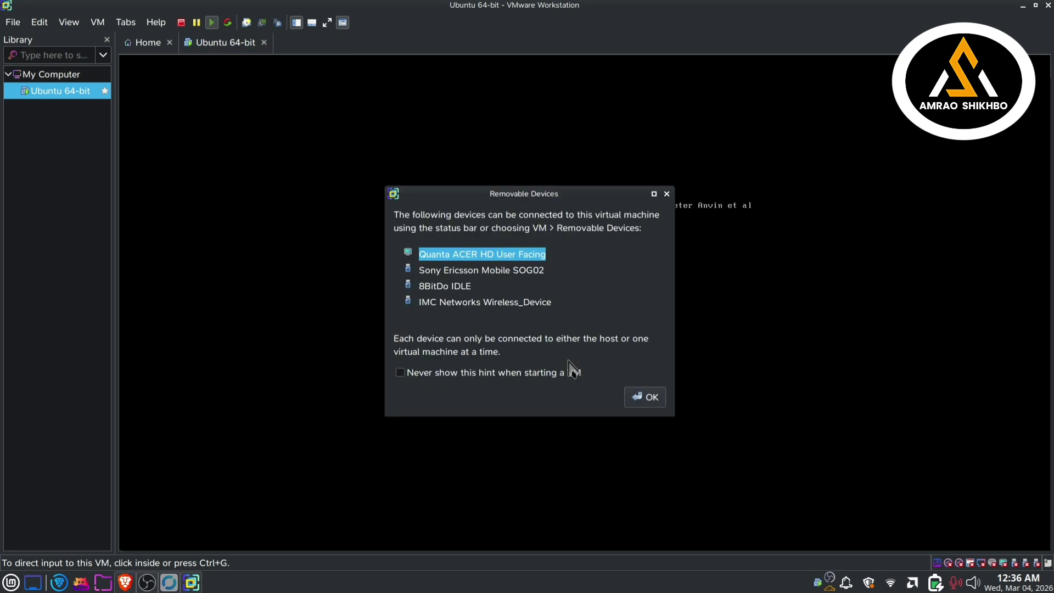
Step: Tick 'Never show this hint' and dismiss the removable-devices notice so the VM boots
{"action": "left_click", "coordinate": [421, 378]}
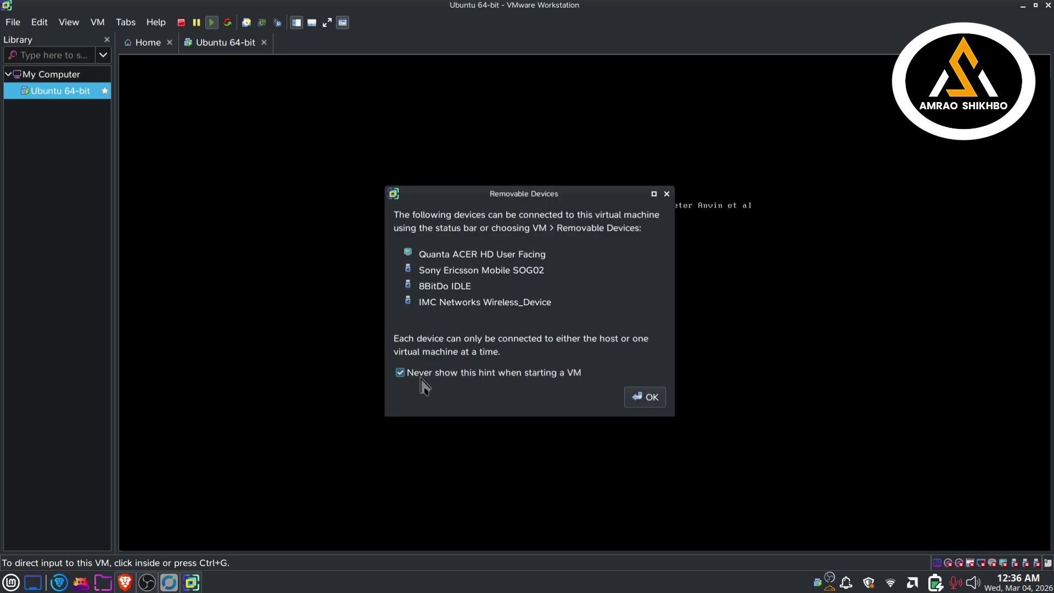
{"action": "left_click", "coordinate": [642, 401]}
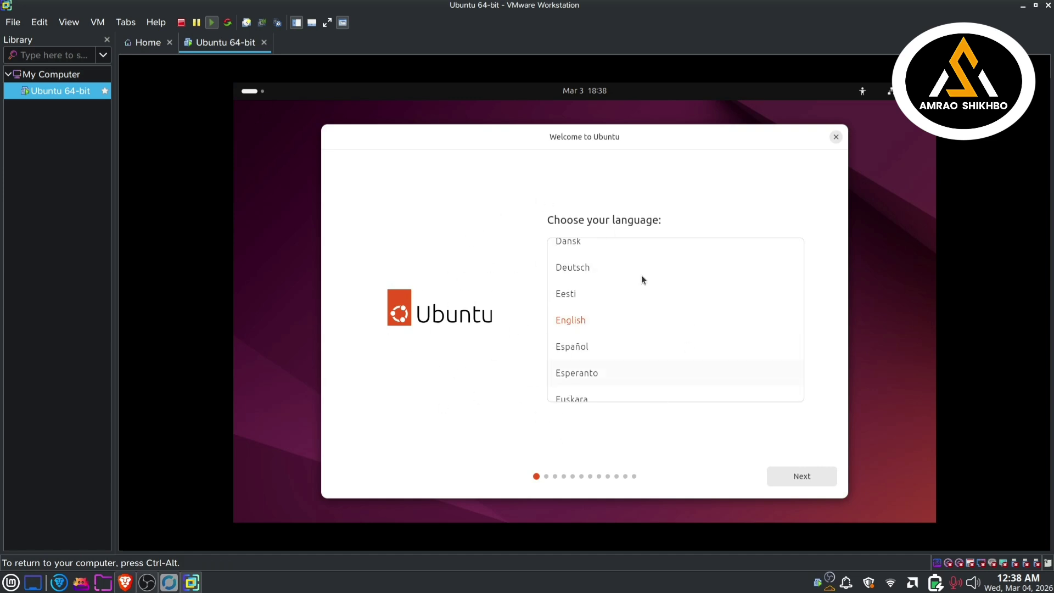
Step: Accept English, default accessibility, the English (US) keyboard and the wired connection
{"action": "left_click", "coordinate": [815, 480]}
{"action": "left_click", "coordinate": [356, 486]}
{"action": "left_click", "coordinate": [773, 477]}
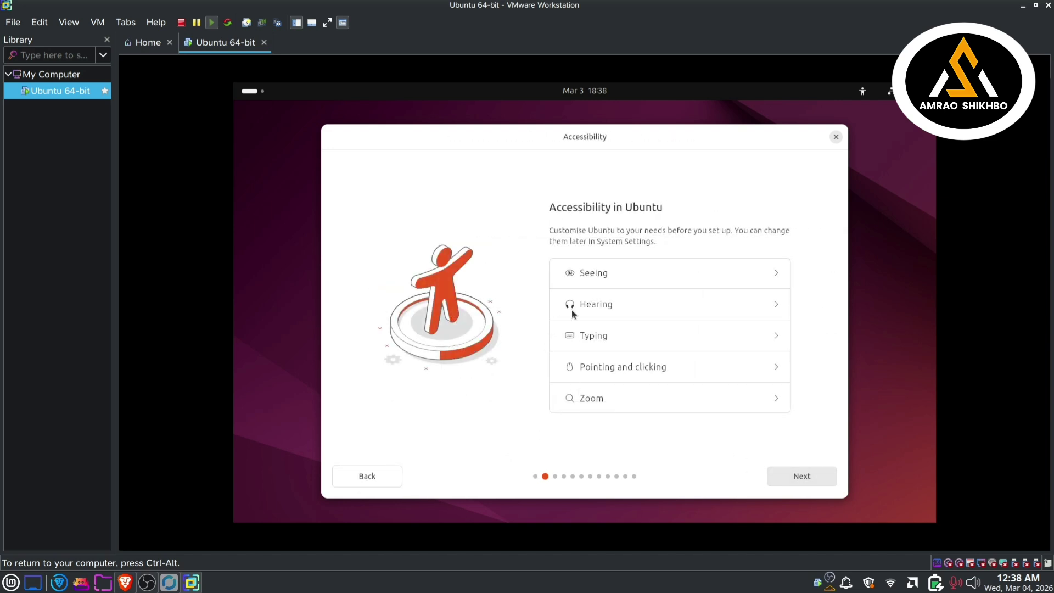
{"action": "left_click", "coordinate": [802, 477]}
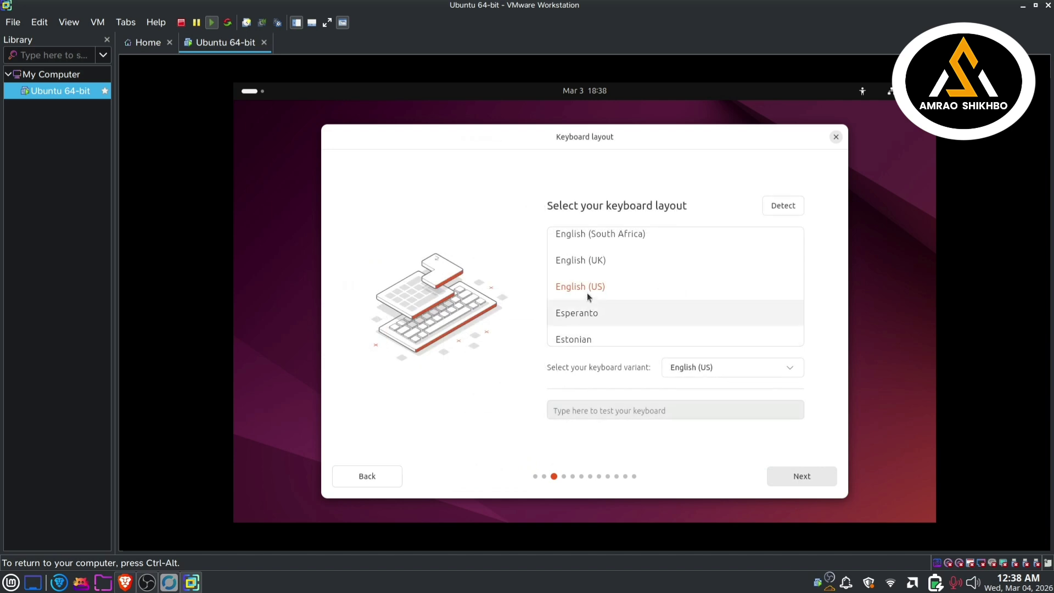
{"action": "left_click", "coordinate": [802, 476]}
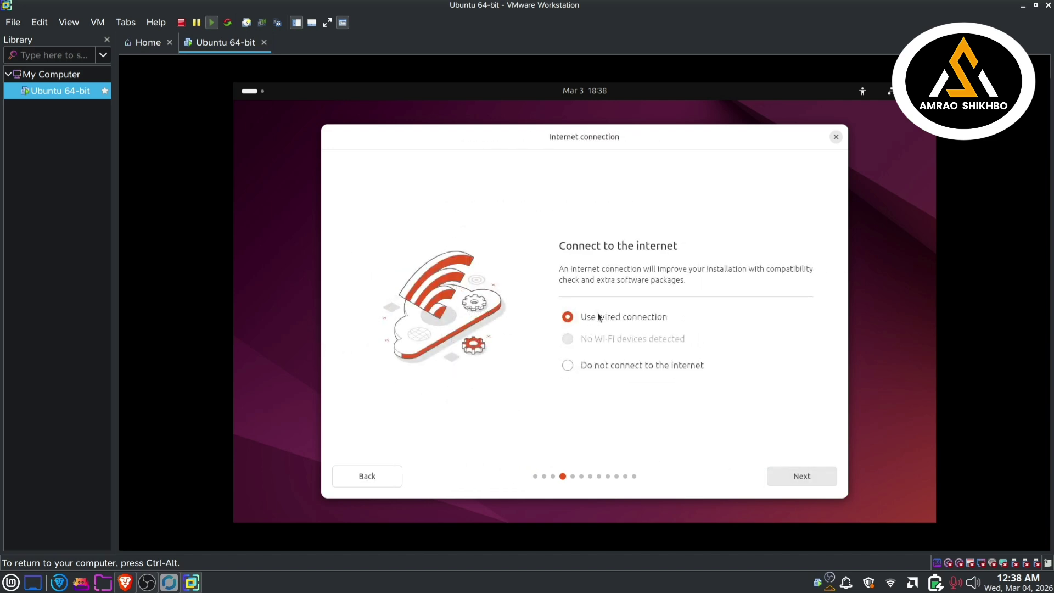
{"action": "left_click", "coordinate": [796, 483]}
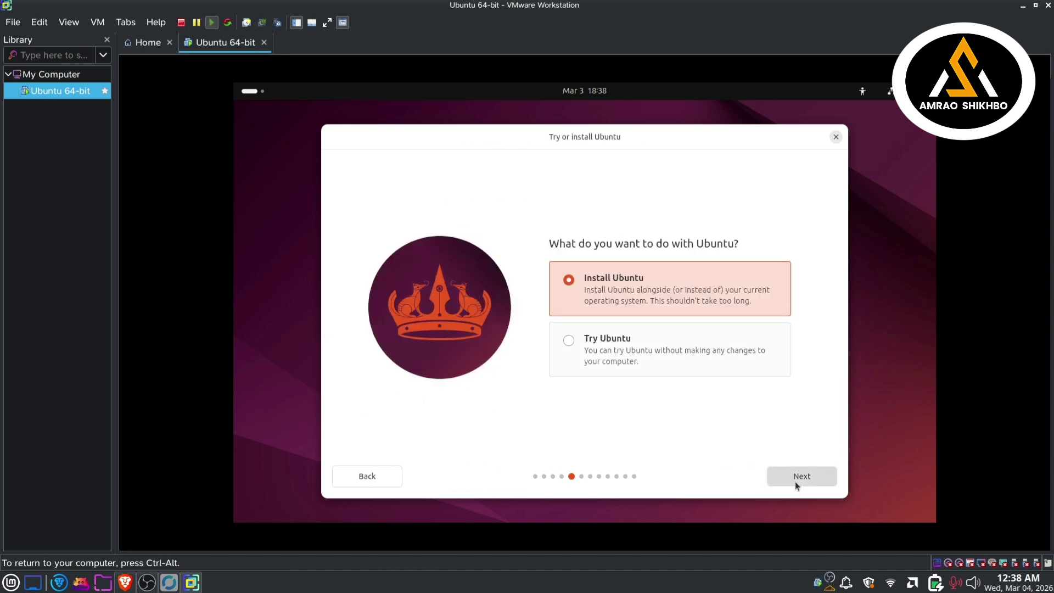
Step: Choose Install Ubuntu, interactive installation and default apps, and enable third-party software
{"action": "left_click", "coordinate": [806, 484]}
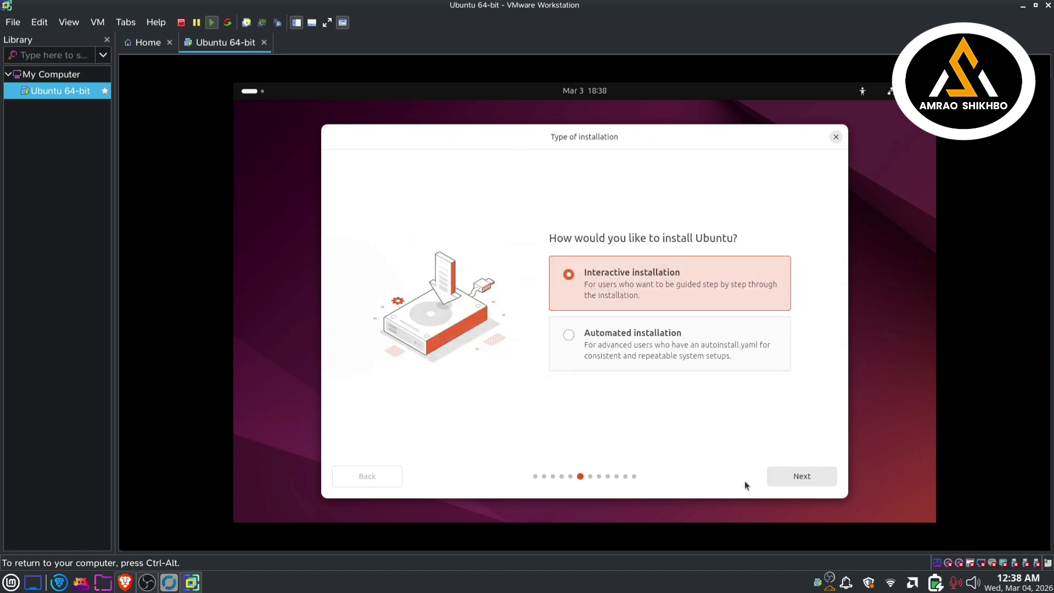
{"action": "left_click", "coordinate": [629, 329]}
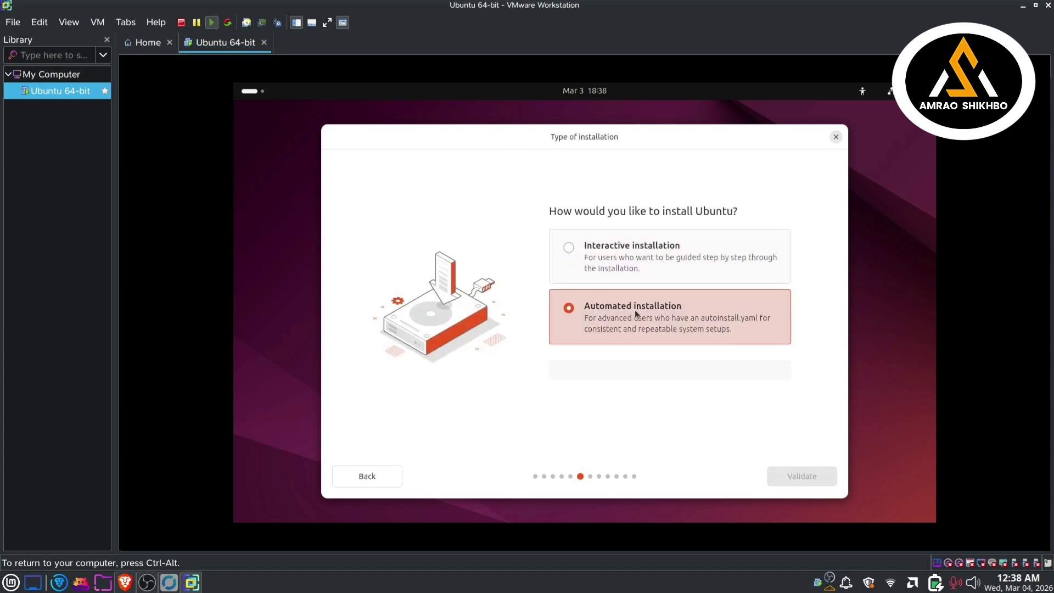
{"action": "left_click", "coordinate": [657, 269]}
{"action": "left_click", "coordinate": [795, 477]}
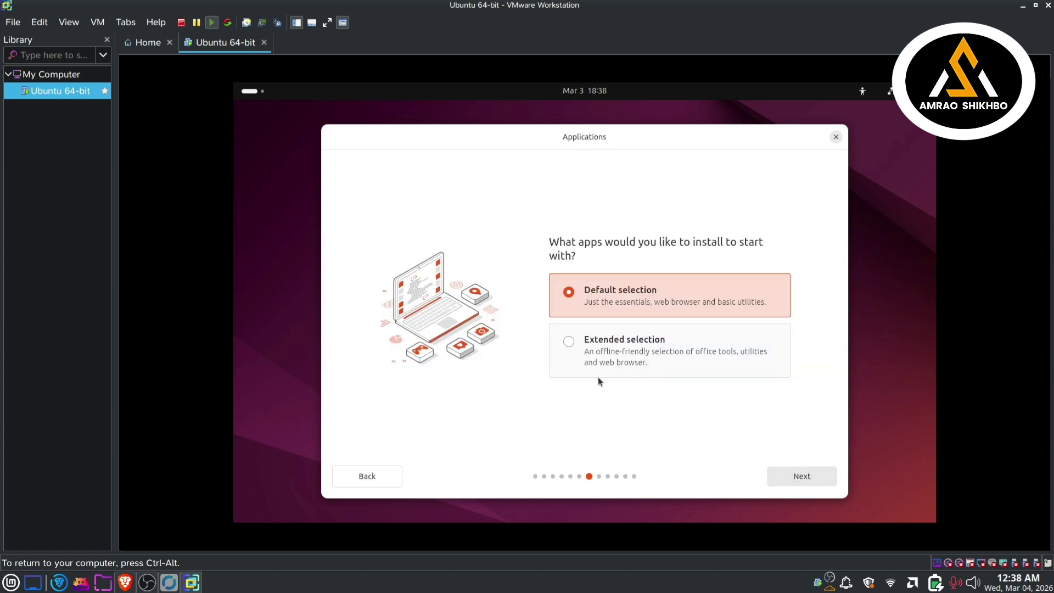
{"action": "left_click", "coordinate": [802, 476]}
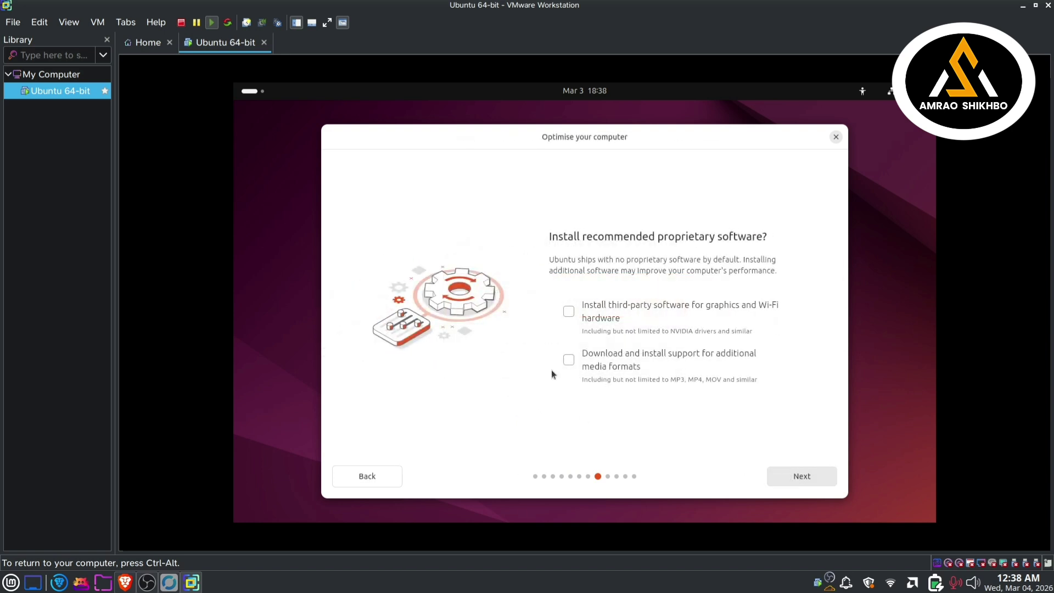
{"action": "left_click", "coordinate": [577, 309]}
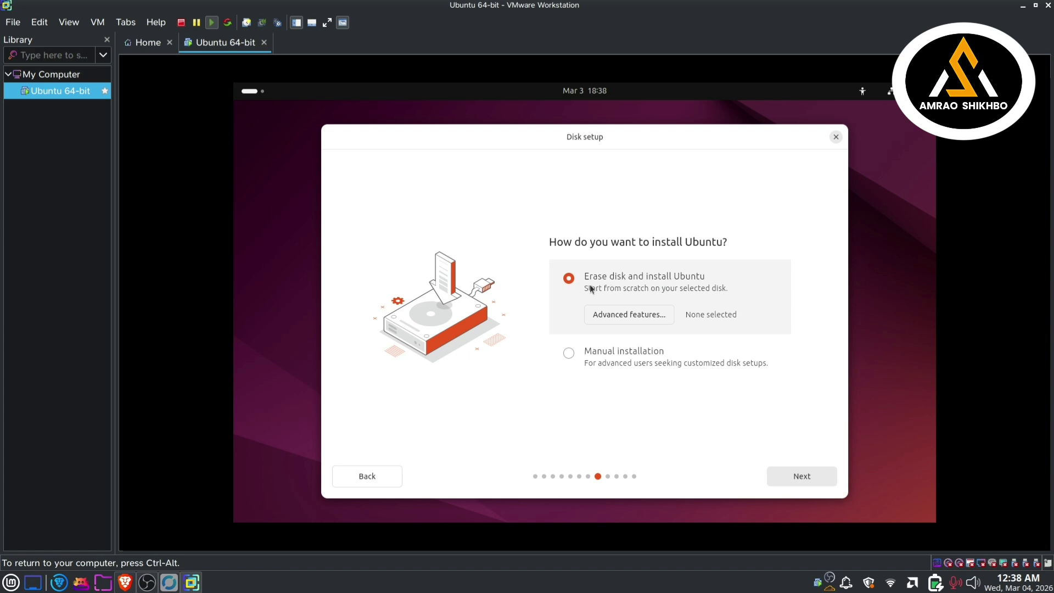
Step: Accept erasing the disk and move on to account creation
{"action": "left_click", "coordinate": [801, 476]}
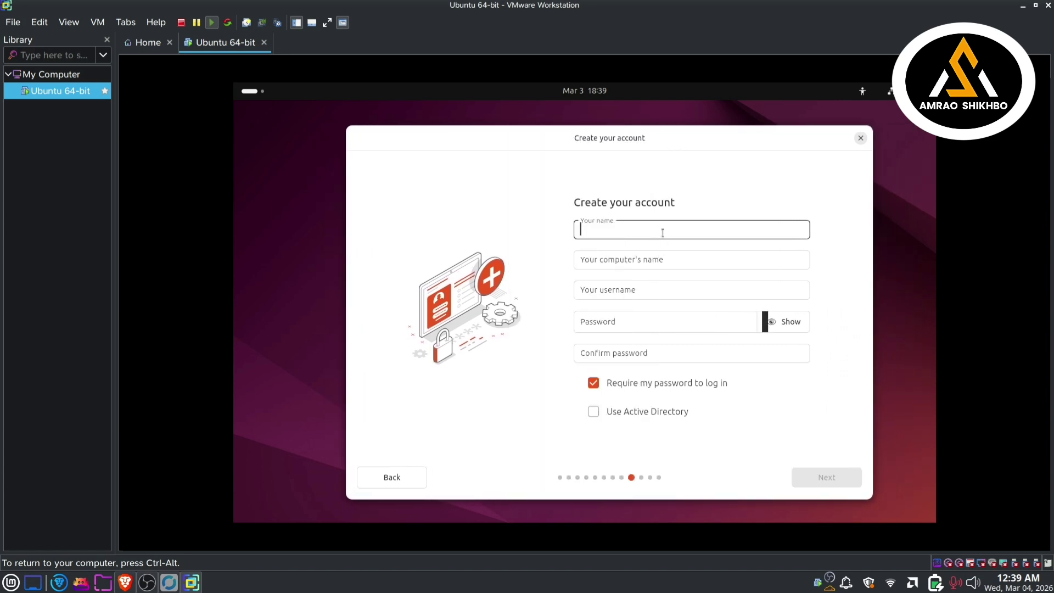
Step: Set the name and computer name to 'Ubuntu' and the username to 'ubuntu'
{"action": "type", "text": "ubuntu"}
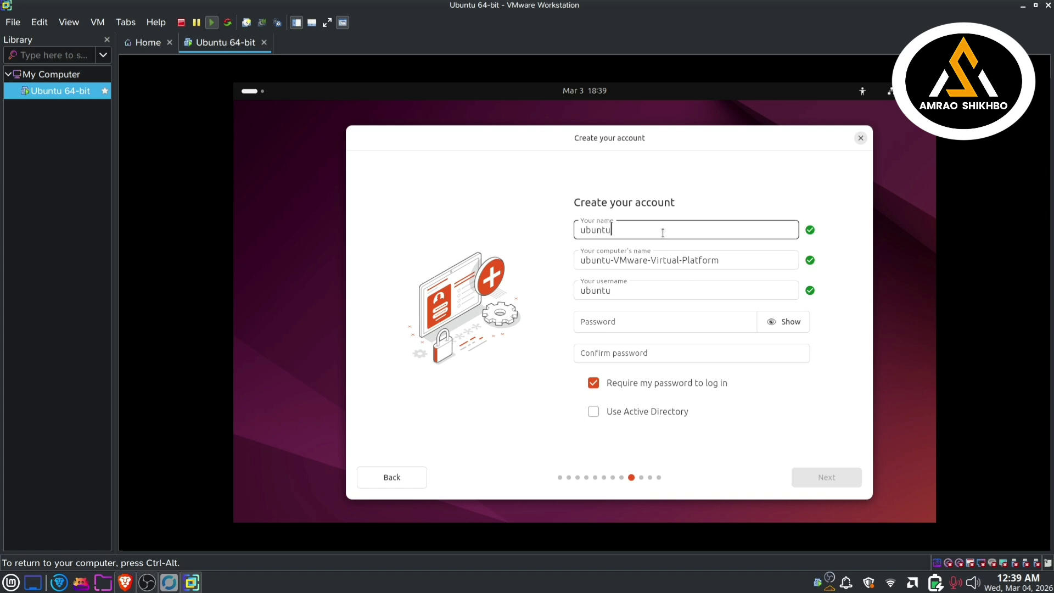
{"action": "left_click_drag", "start_coordinate": [728, 261], "coordinate": [607, 262]}
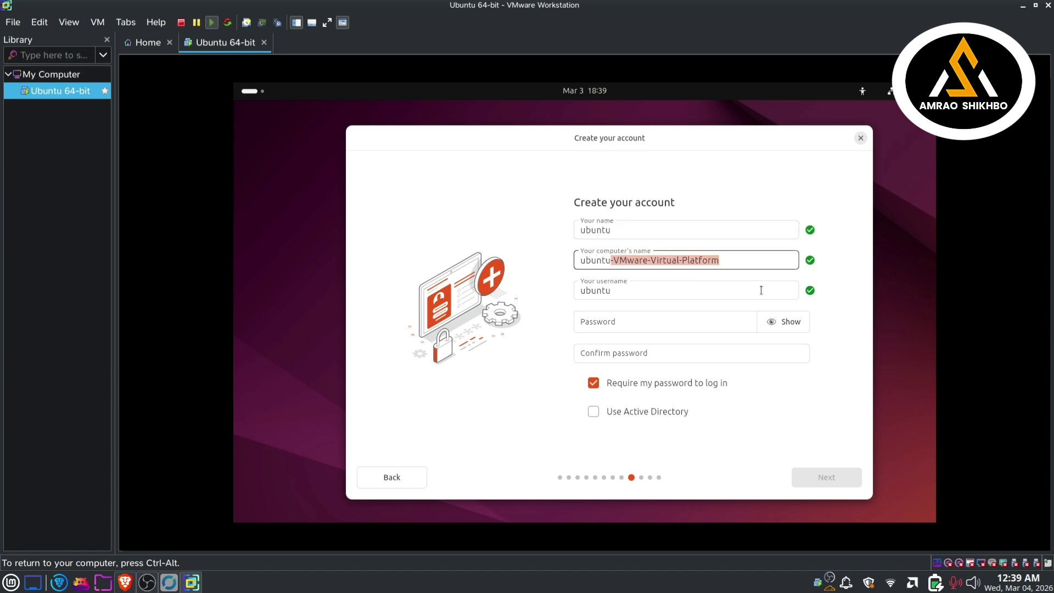
{"action": "key", "text": "BackSpace"}
{"action": "key", "text": "Tab"}
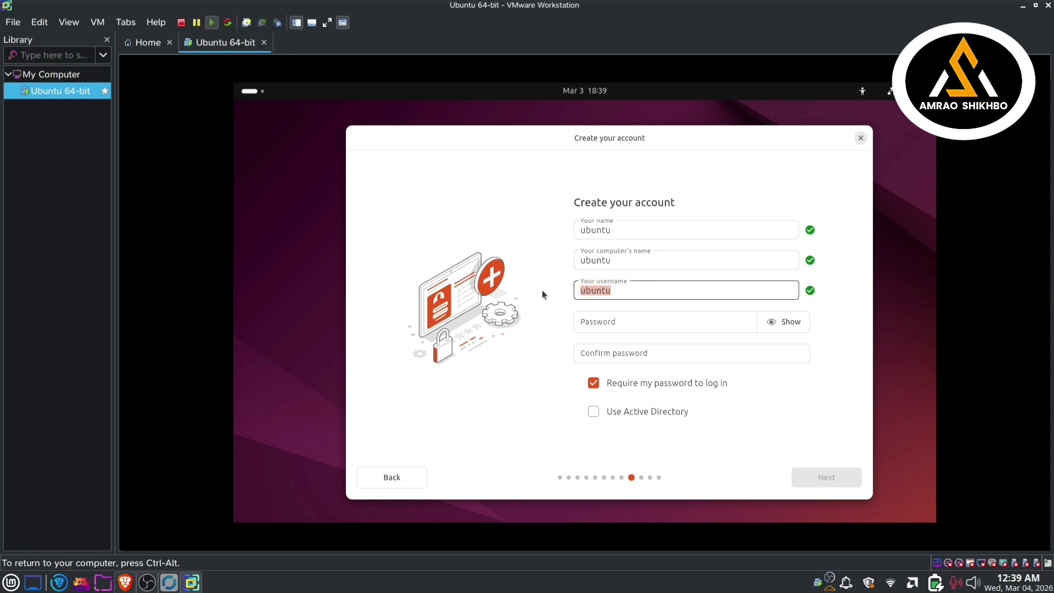
{"action": "key", "text": "BackSpace"}
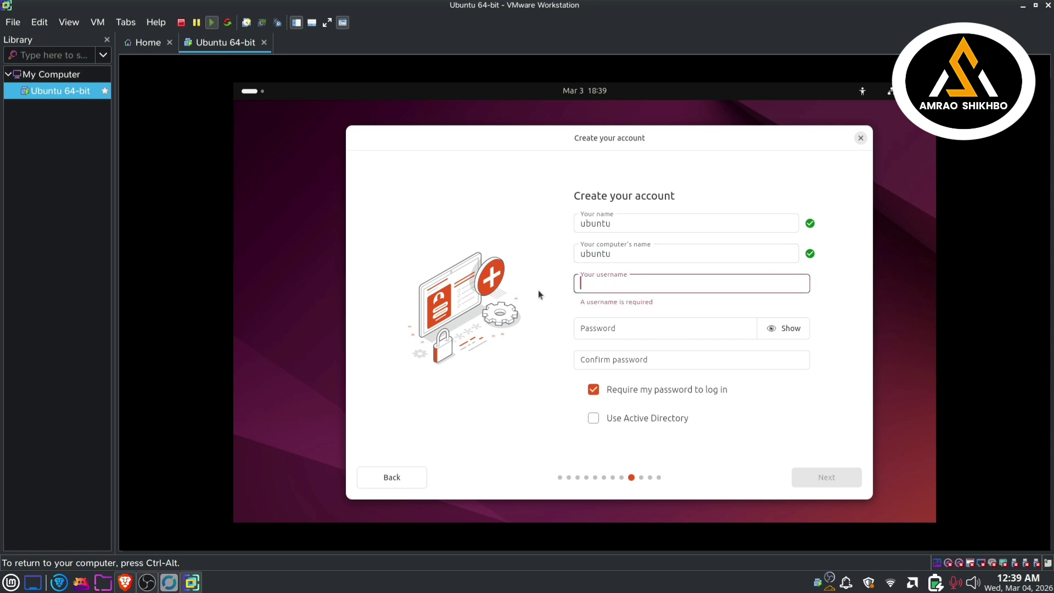
{"action": "type", "text": "ubuntu"}
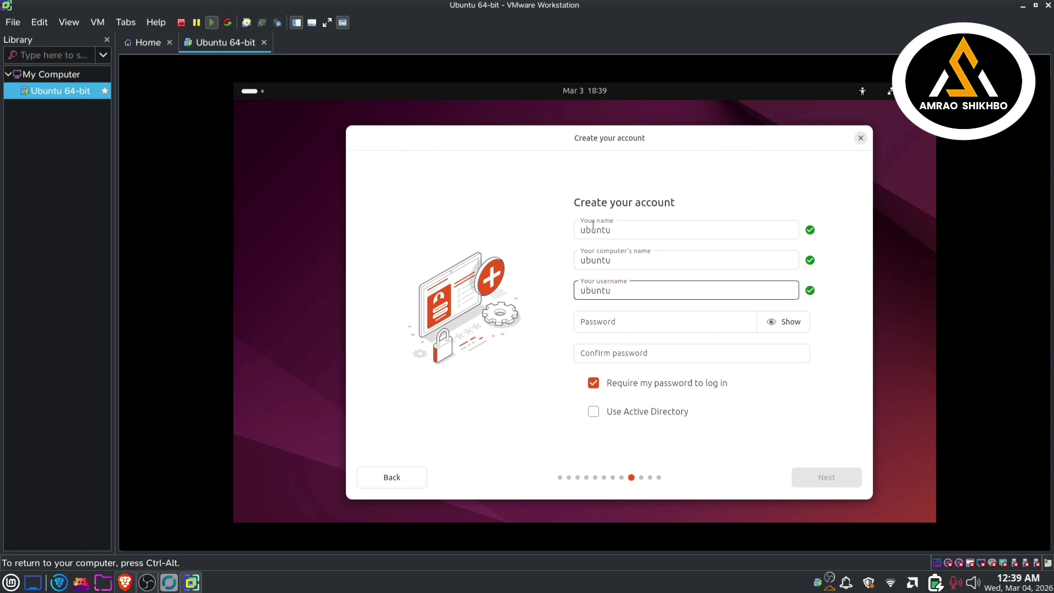
{"action": "left_click_drag", "start_coordinate": [585, 232], "coordinate": [602, 233]}
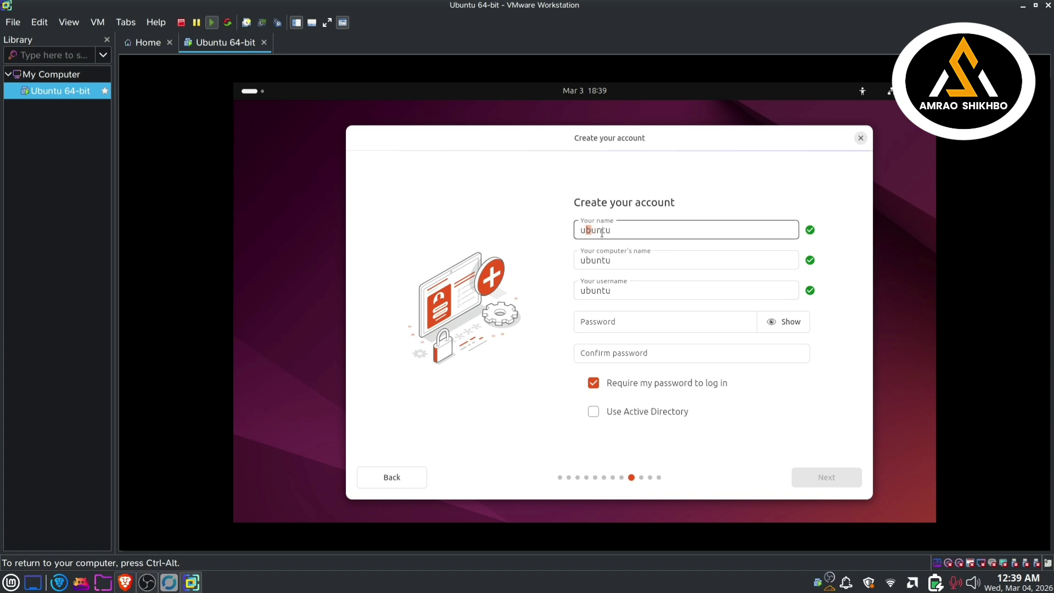
{"action": "key", "text": "BackSpace"}
{"action": "type", "text": "U"}
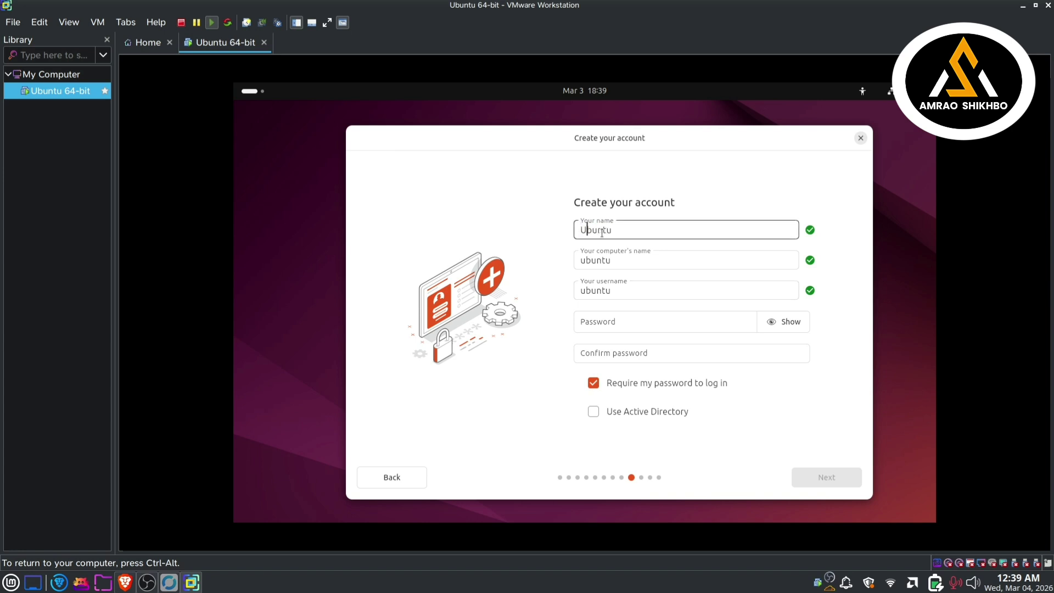
{"action": "left_click", "coordinate": [588, 260]}
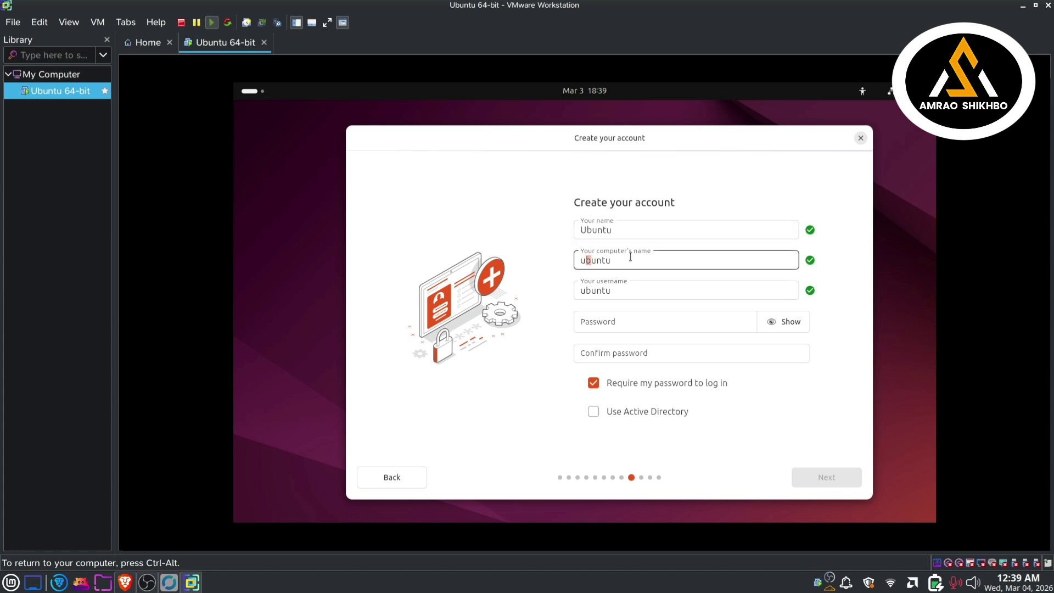
{"action": "key", "text": "BackSpace"}
{"action": "type", "text": "U"}
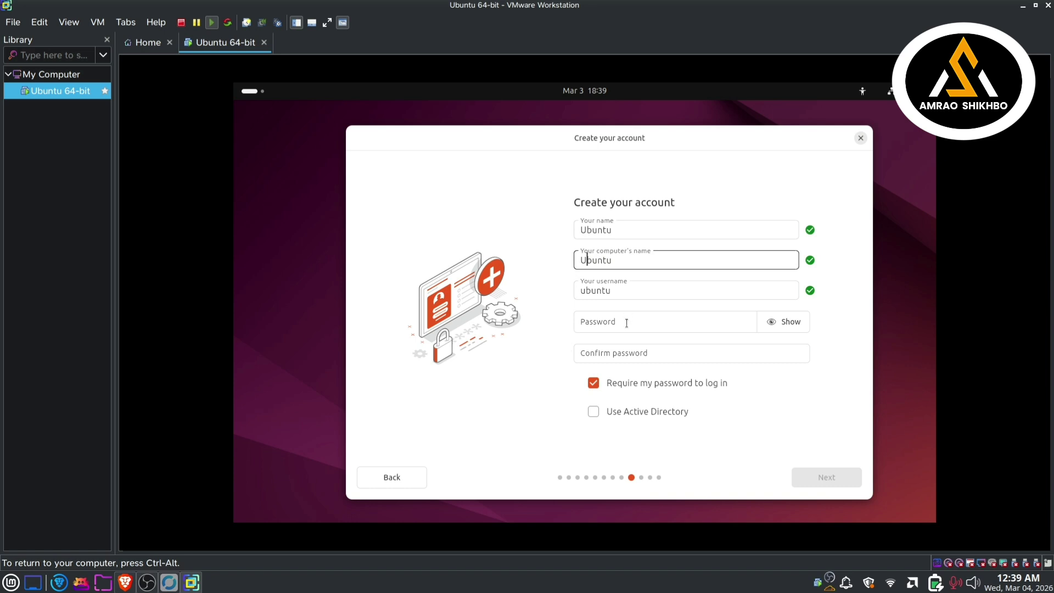
Step: Enter the account password, reveal it, and type the matching confirmation
{"action": "left_click", "coordinate": [627, 323]}
{"action": "type", "text": "12345"}
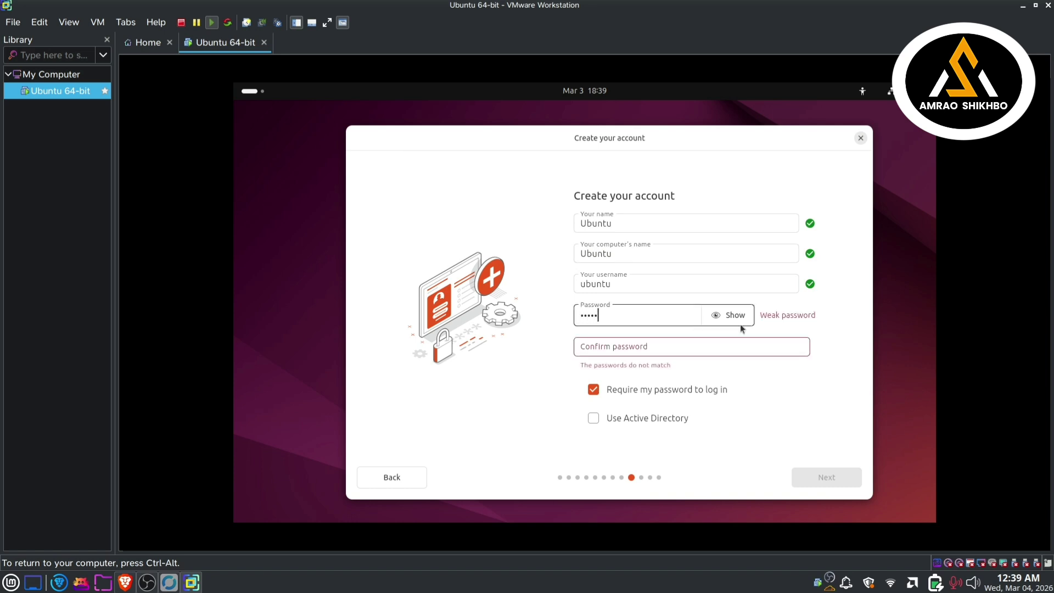
{"action": "left_click", "coordinate": [738, 320]}
{"action": "left_click", "coordinate": [662, 348]}
{"action": "type", "text": "12345"}
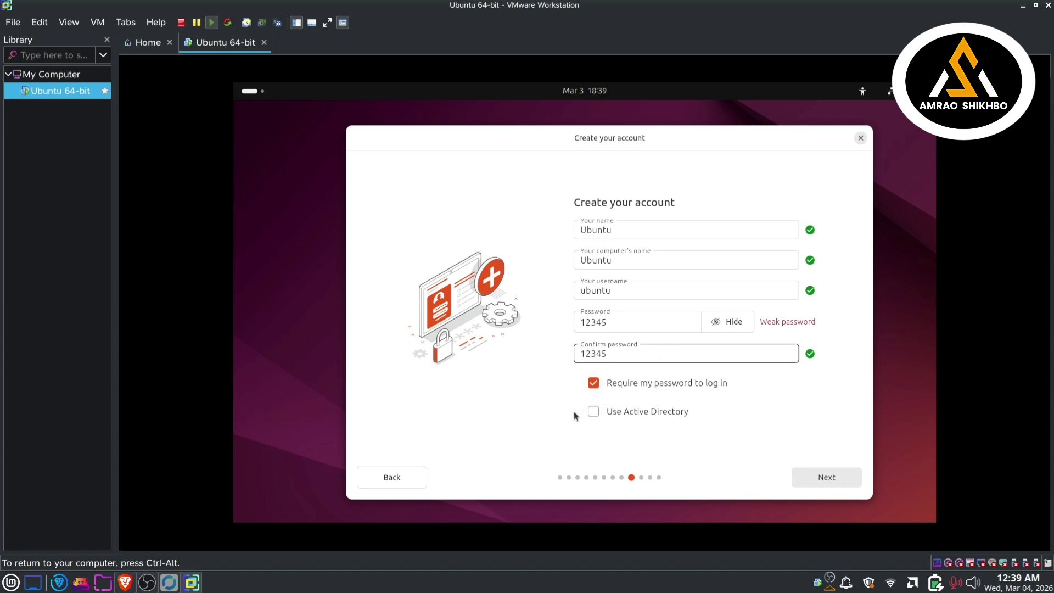
Step: Choose the Asia/Dhaka timezone and start the Ubuntu installation
{"action": "left_click", "coordinate": [822, 480]}
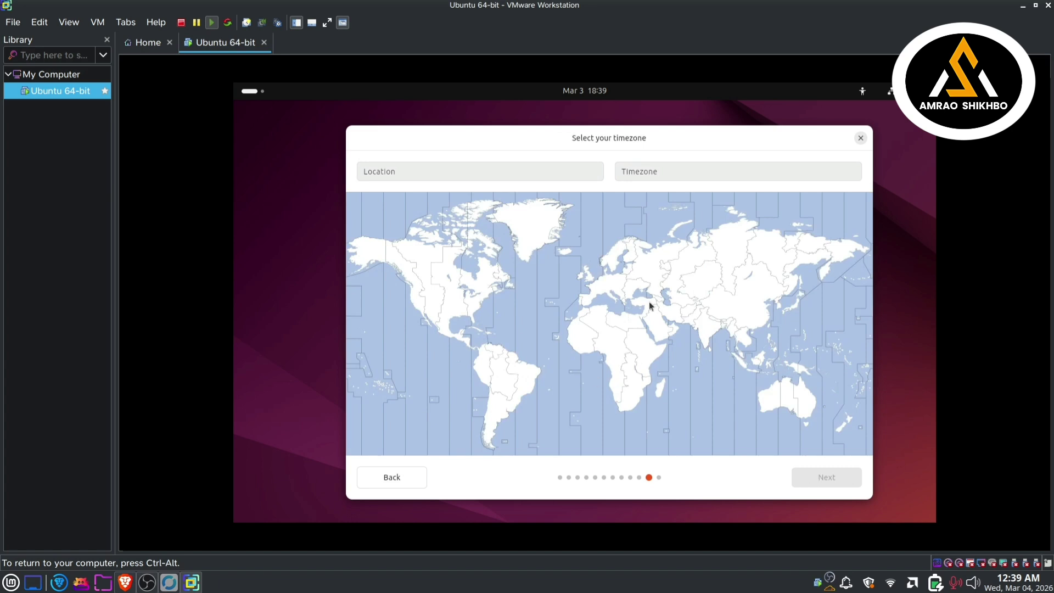
{"action": "left_click", "coordinate": [478, 172]}
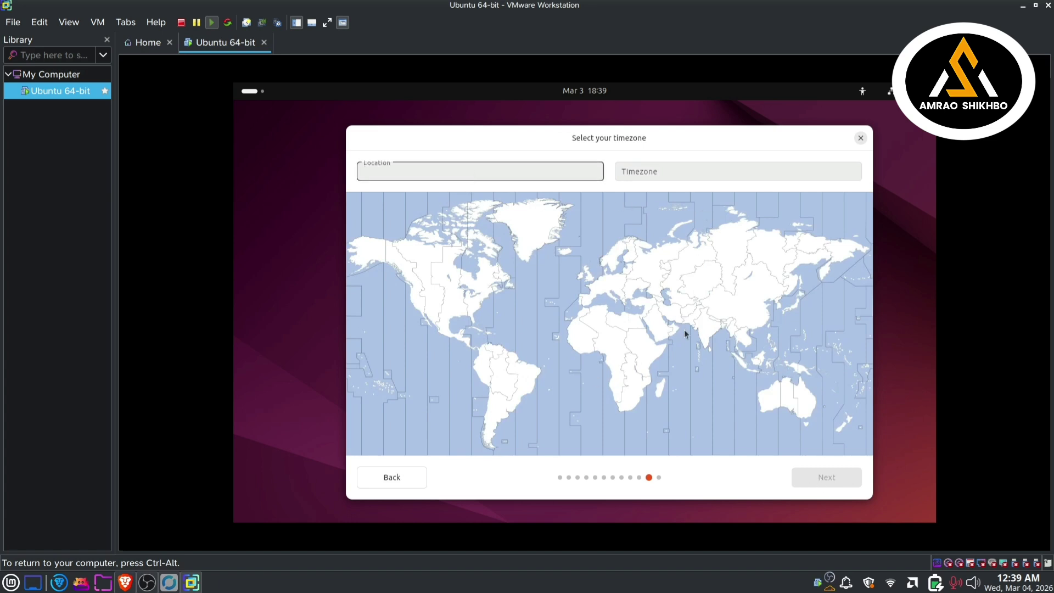
{"action": "left_click", "coordinate": [724, 328]}
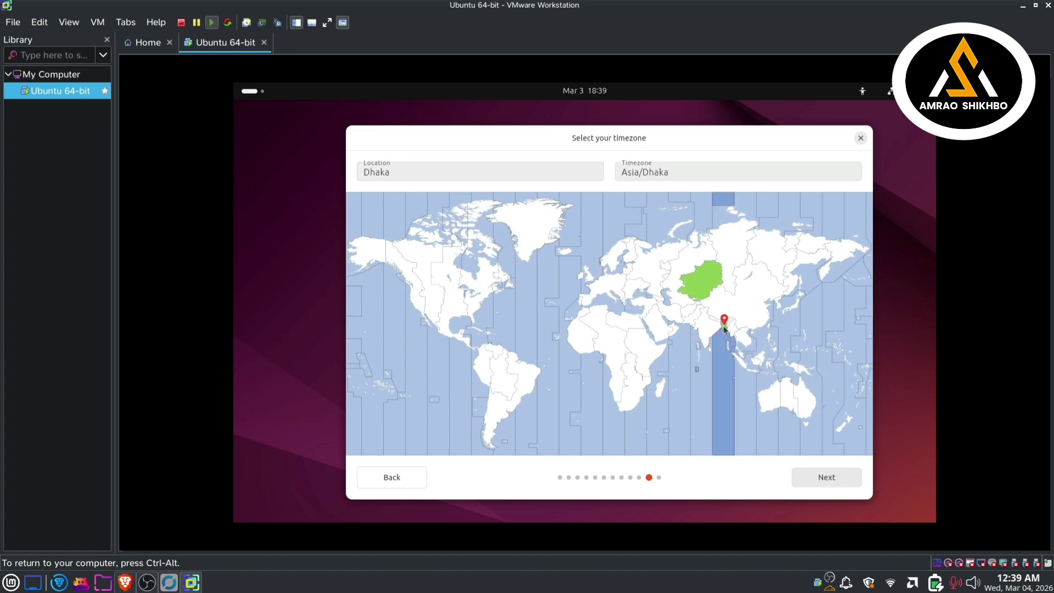
{"action": "left_click", "coordinate": [818, 479]}
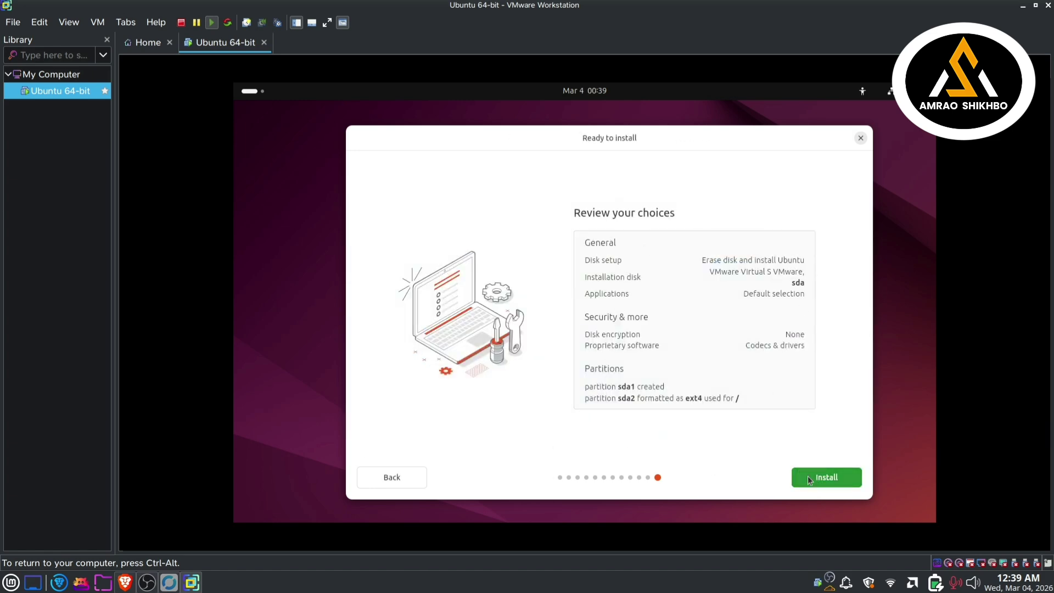
{"action": "left_click", "coordinate": [810, 477]}
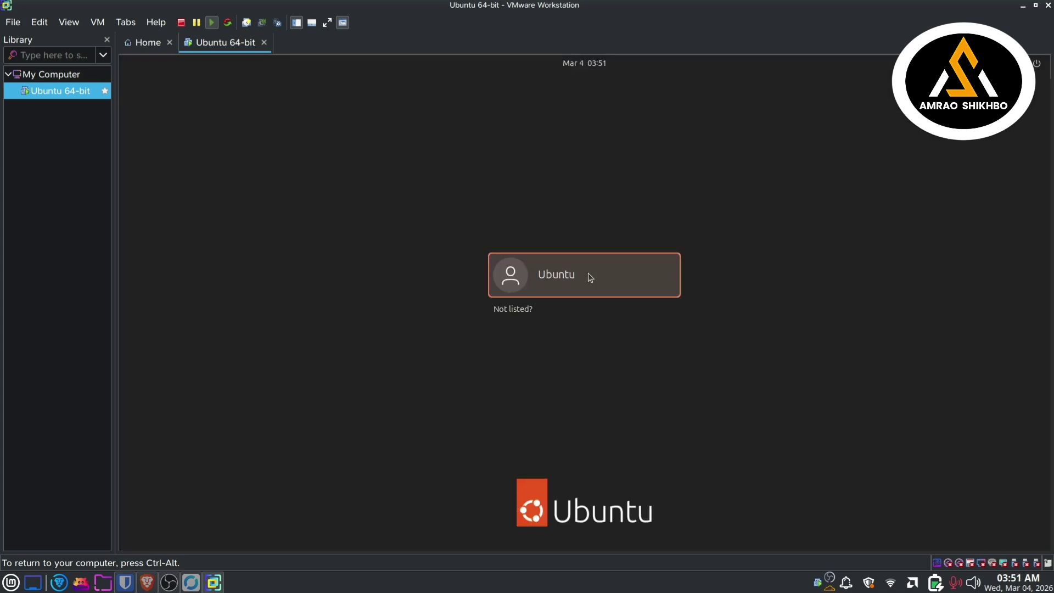
Step: Log in as the Ubuntu user with the account password
{"action": "left_click", "coordinate": [543, 275]}
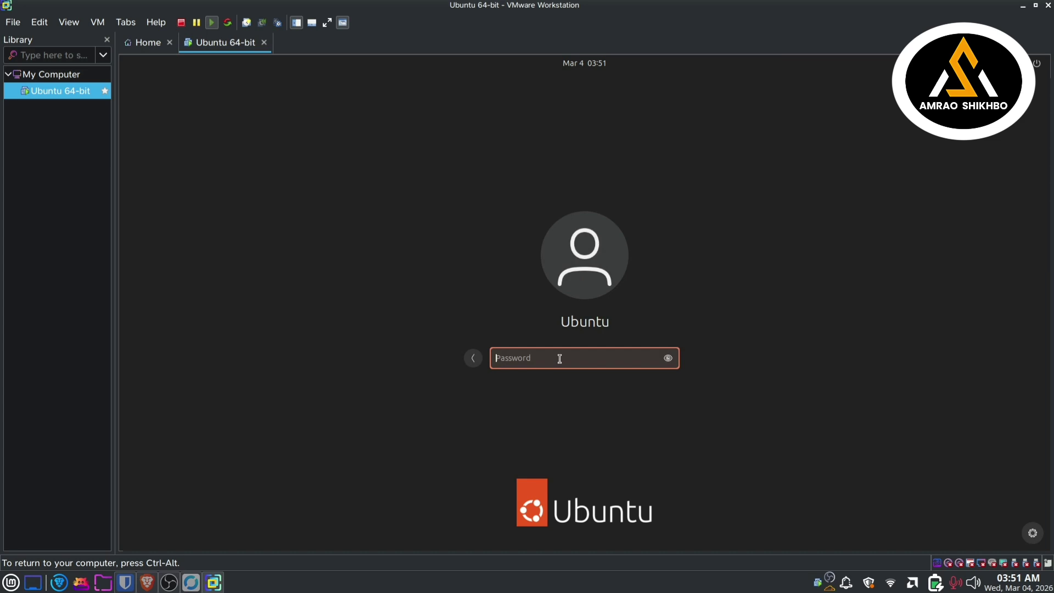
{"action": "type", "text": "1"}
{"action": "key", "text": "Return"}
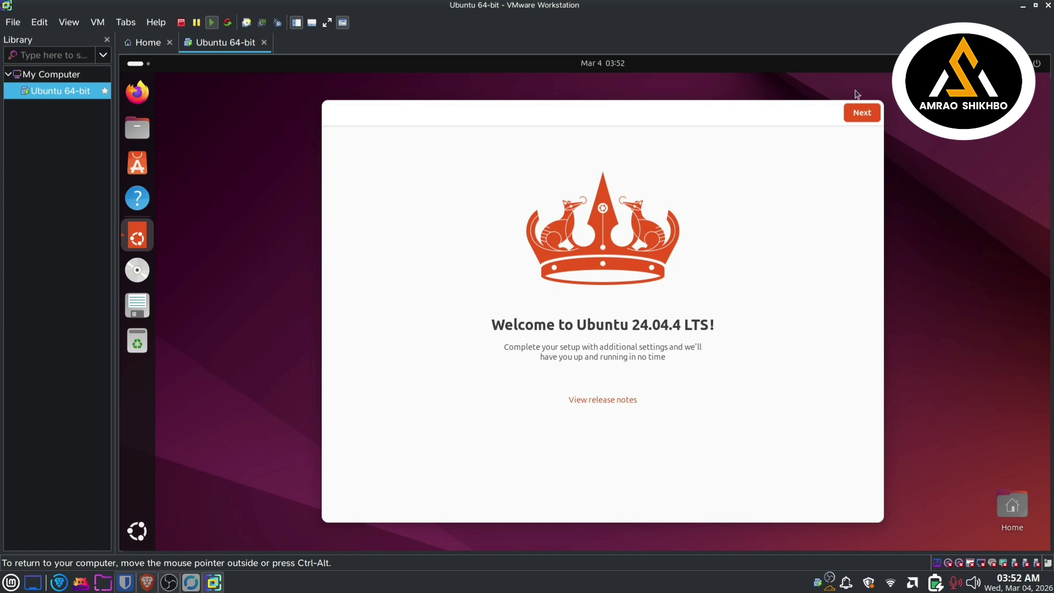
Step: Finish the welcome setup, skipping Ubuntu Pro and declining to share system data
{"action": "left_click", "coordinate": [861, 117]}
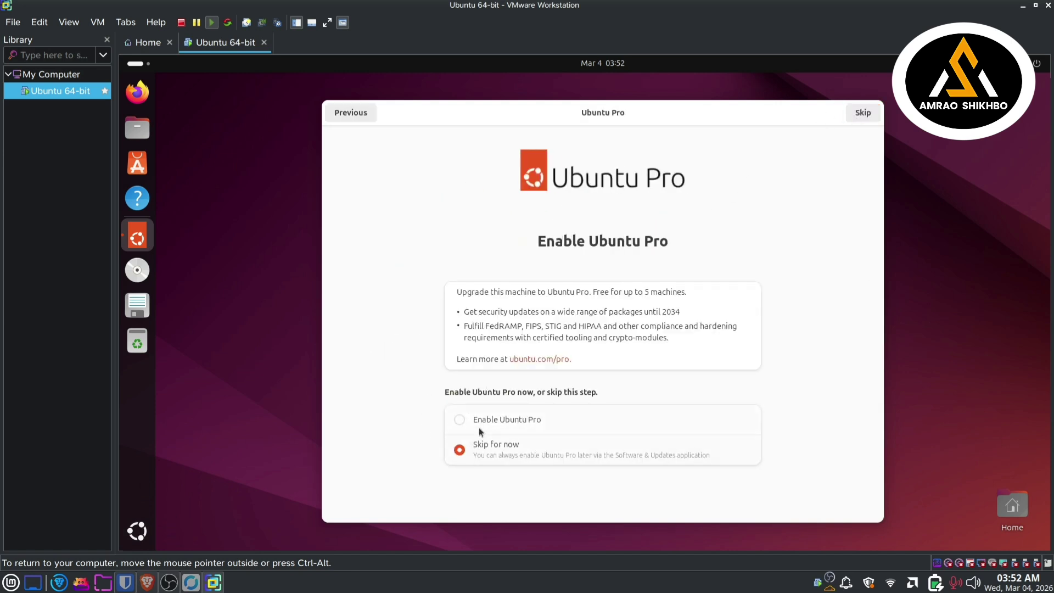
{"action": "left_click", "coordinate": [861, 116]}
{"action": "left_click", "coordinate": [525, 421]}
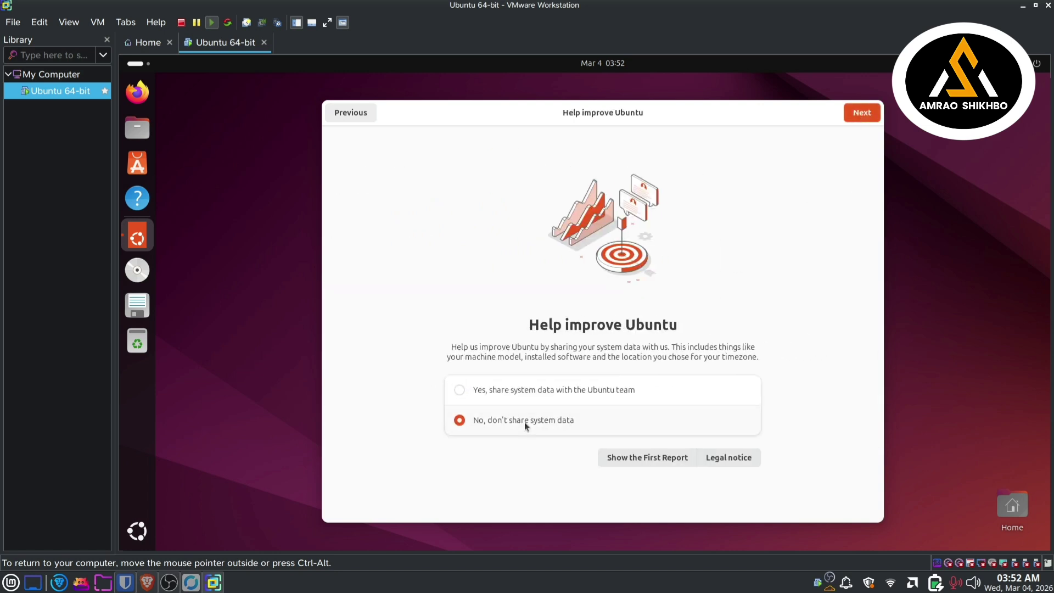
{"action": "left_click", "coordinate": [846, 108]}
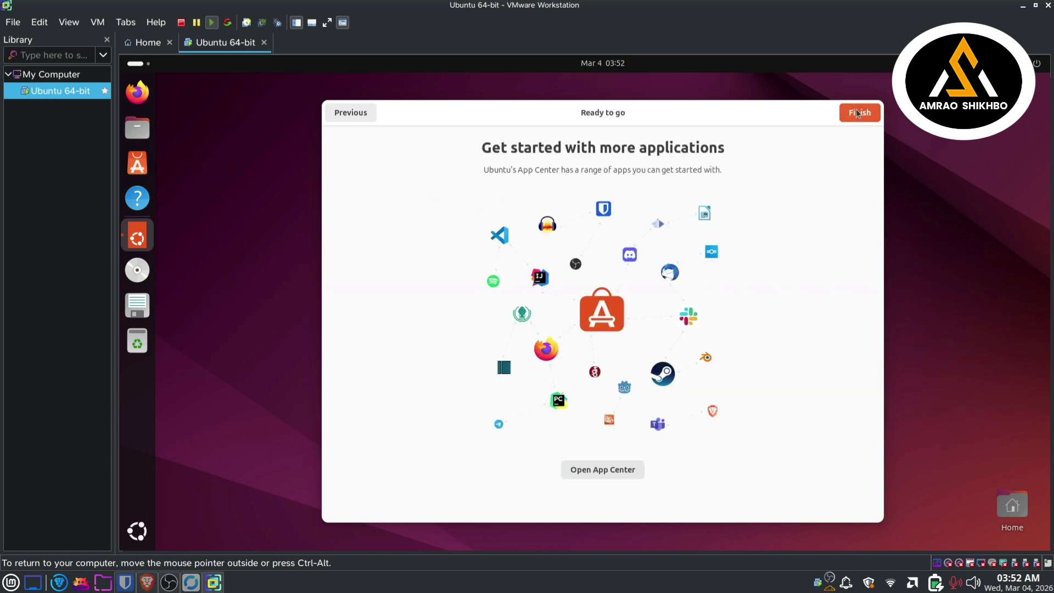
{"action": "left_click", "coordinate": [853, 115]}
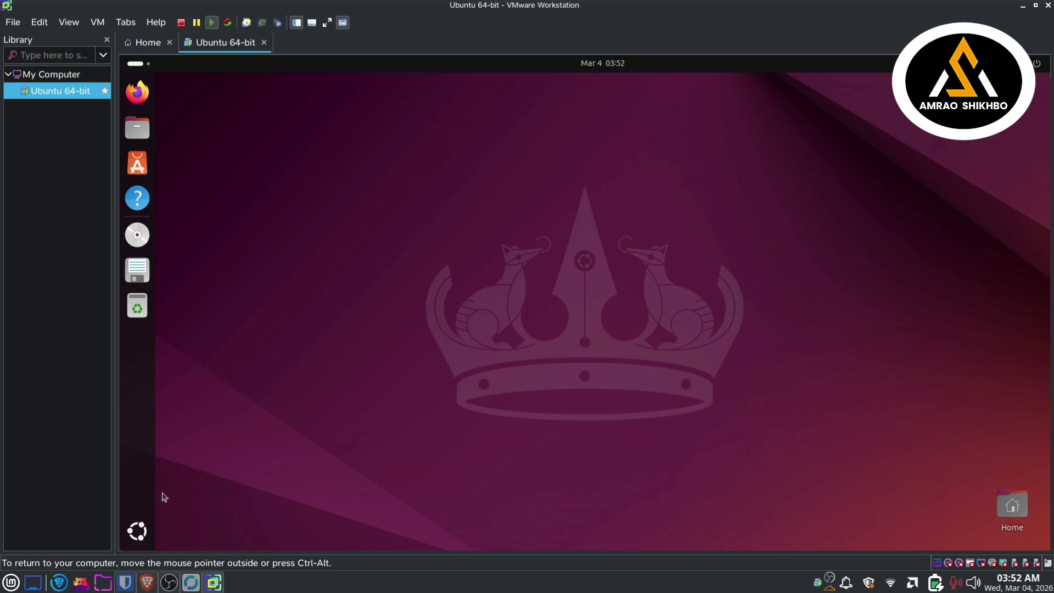
Step: Open the Show Apps overview, close it, and reopen it
{"action": "left_click", "coordinate": [137, 532]}
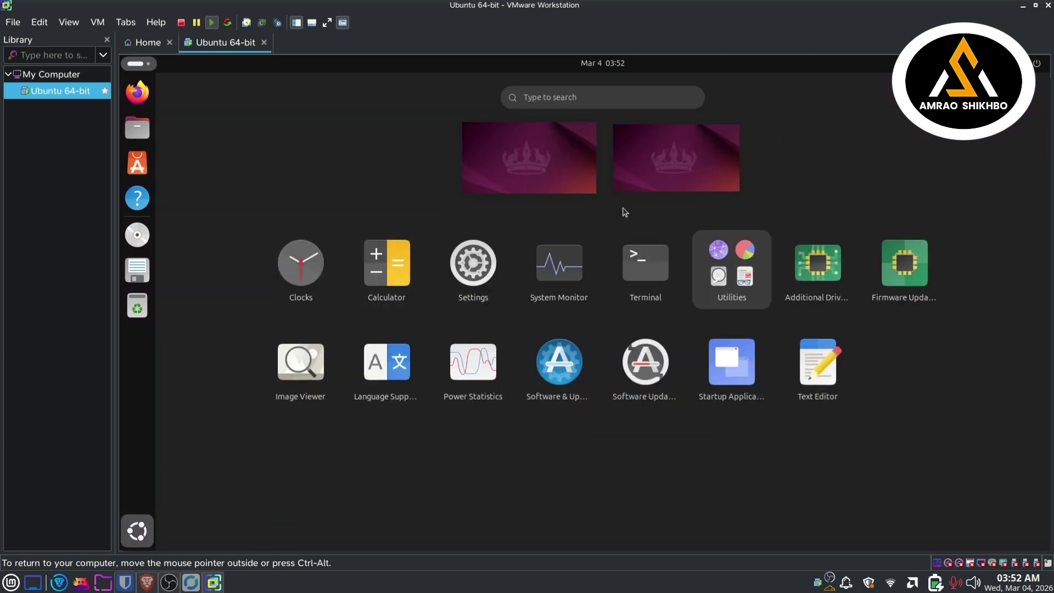
{"action": "left_click", "coordinate": [545, 151]}
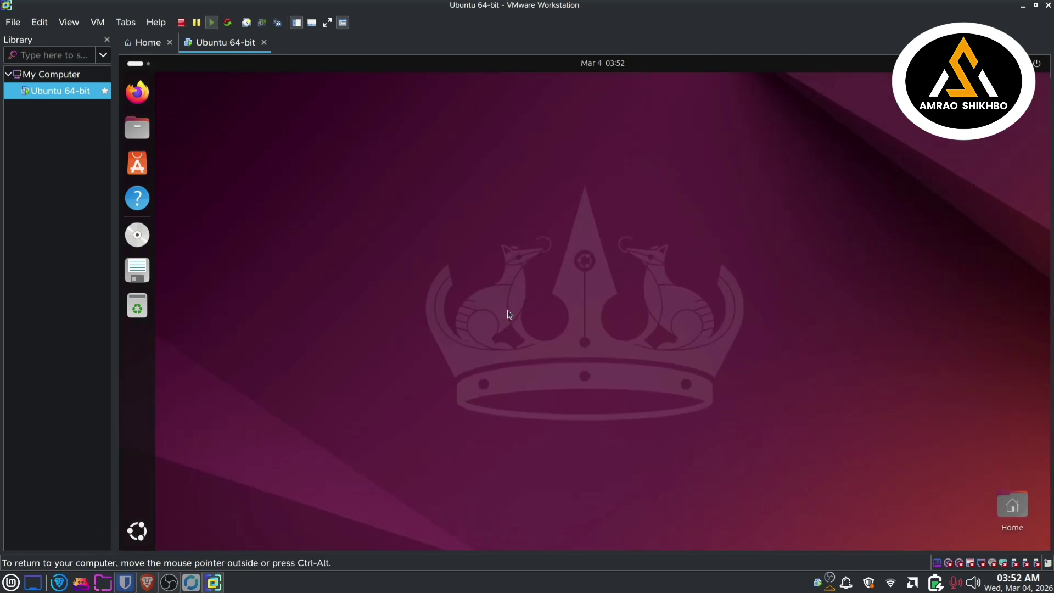
{"action": "left_click", "coordinate": [137, 532]}
Step: Launch Terminal, run ls, then run whoami to confirm the user is ubuntu
{"action": "left_click", "coordinate": [575, 312]}
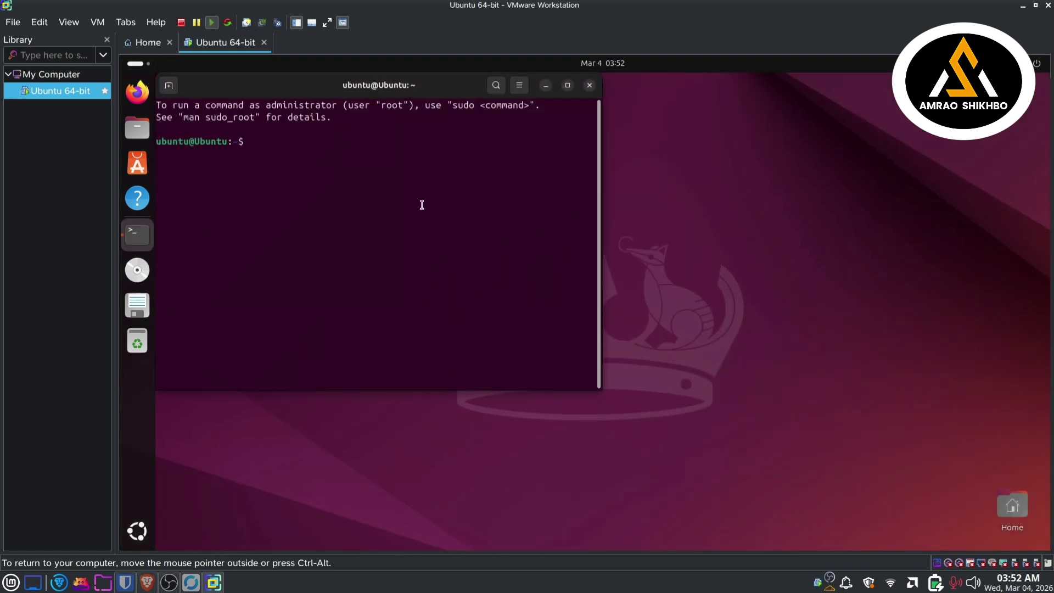
{"action": "type", "text": "ls"}
{"action": "key", "text": "Return"}
{"action": "type", "text": "p"}
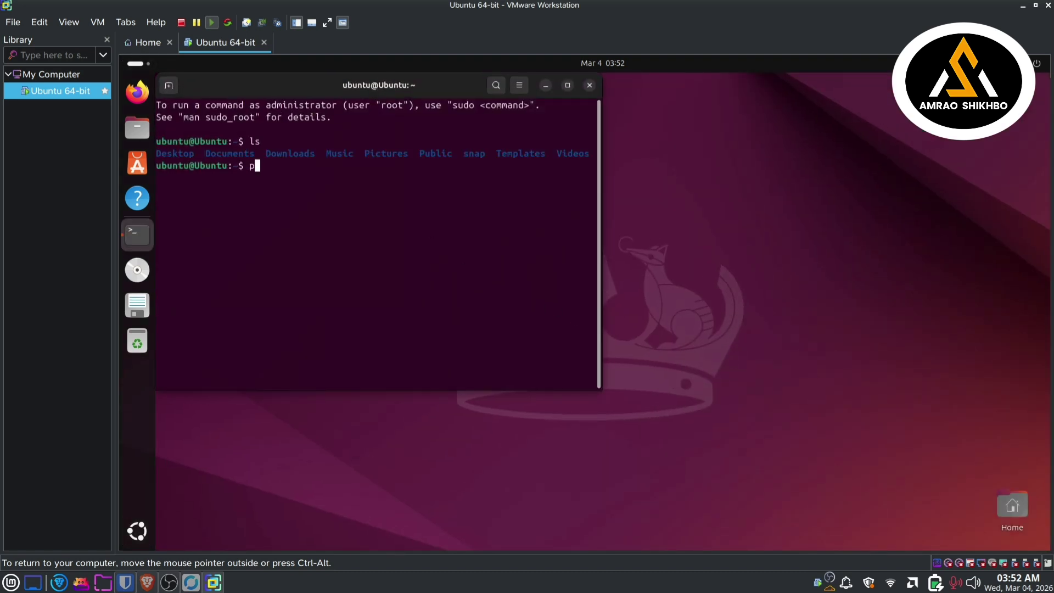
{"action": "key", "text": "BackSpace"}
{"action": "type", "text": "whoami"}
{"action": "key", "text": "Return"}
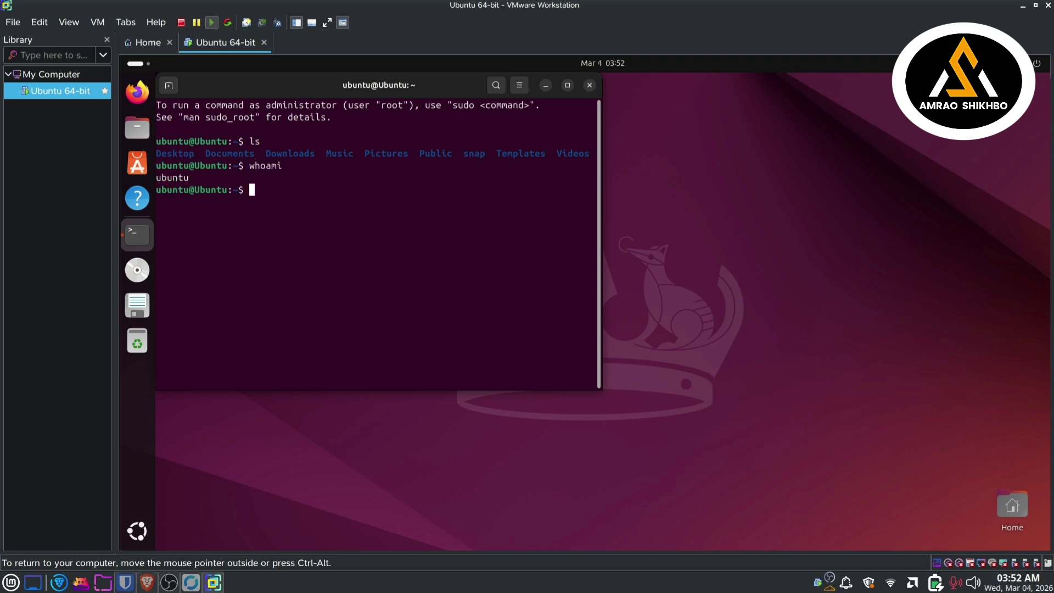